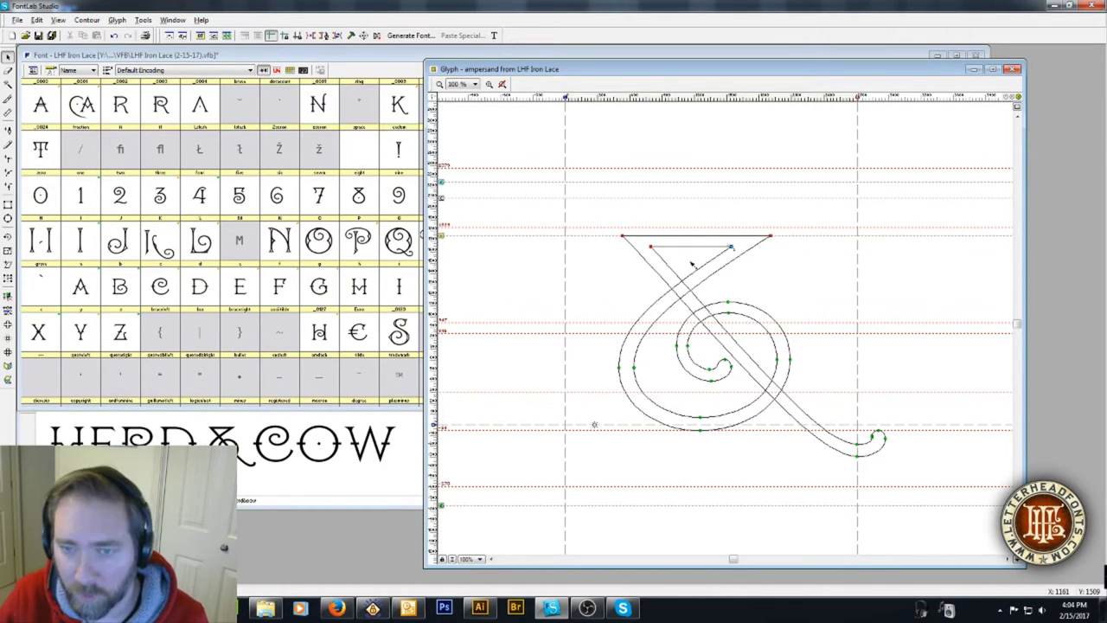
{"action": "key", "text": "2"}
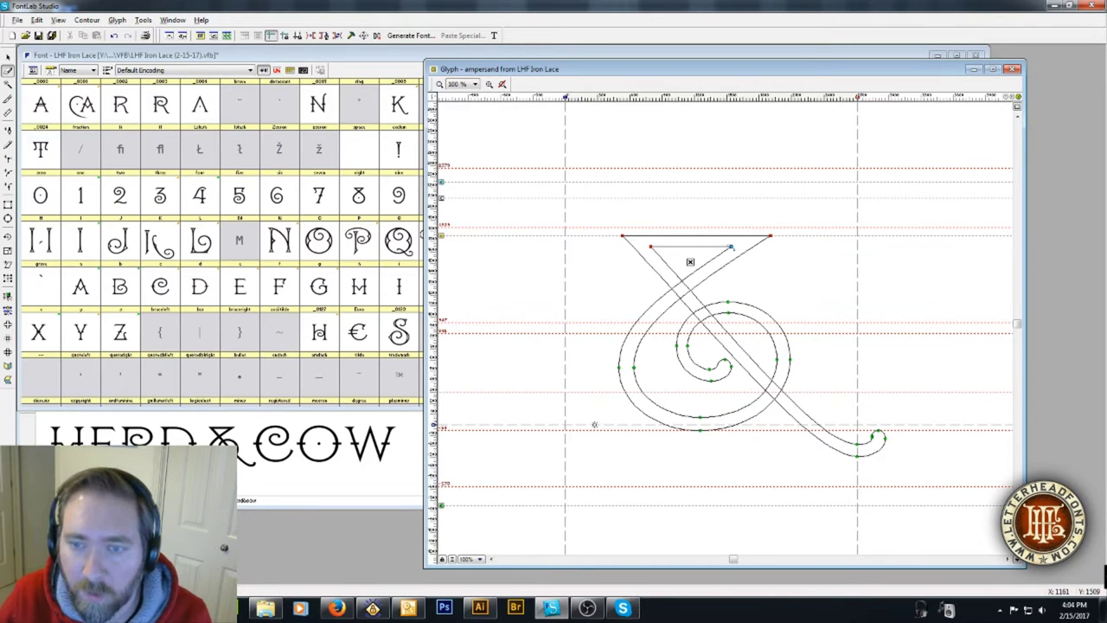
{"action": "key", "text": "3"}
{"action": "left_click_drag", "start_coordinate": [697, 262], "coordinate": [717, 292]}
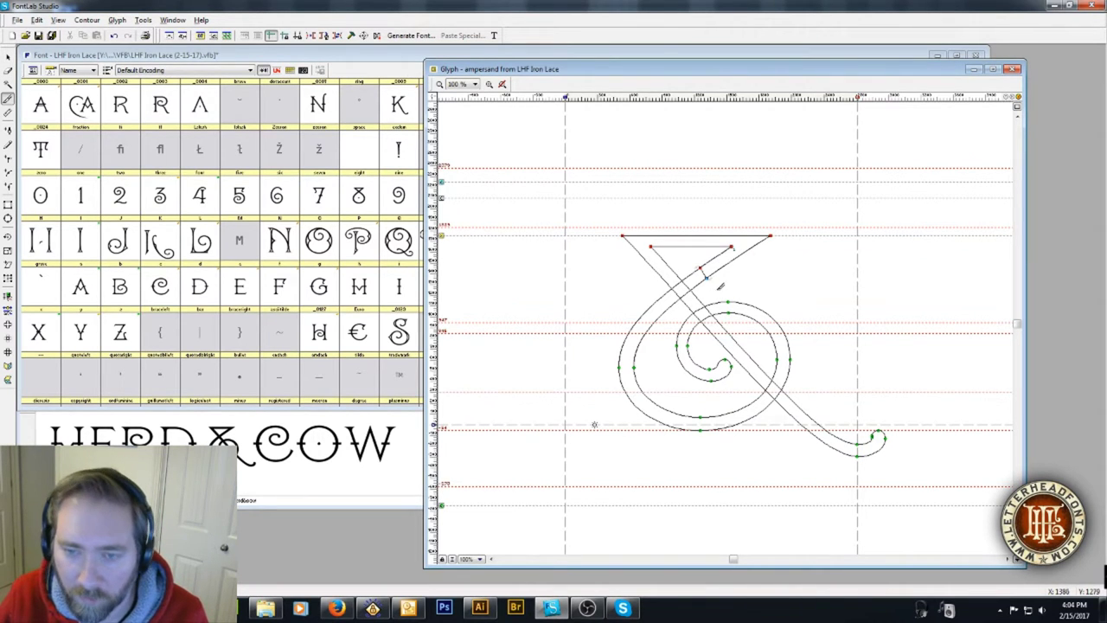
{"action": "key", "text": "ctrl+z"}
- Slice the ampersand's upper-right stroke where it meets the long diagonal, and slice the top bar vertically near its middle with the Knife
{"action": "key", "text": "ctrl+space"}
{"action": "mouse_move", "coordinate": [735, 350]}
{"action": "left_mouse_down"}
{"action": "mouse_move", "coordinate": [646, 249]}
{"action": "mouse_move", "coordinate": [734, 309]}
{"action": "left_mouse_up"}
{"action": "key", "text": "1"}
{"action": "key", "text": "ctrl+minus"}
{"action": "key", "text": "ctrl+minus"}
{"action": "key", "text": "ctrl+minus"}
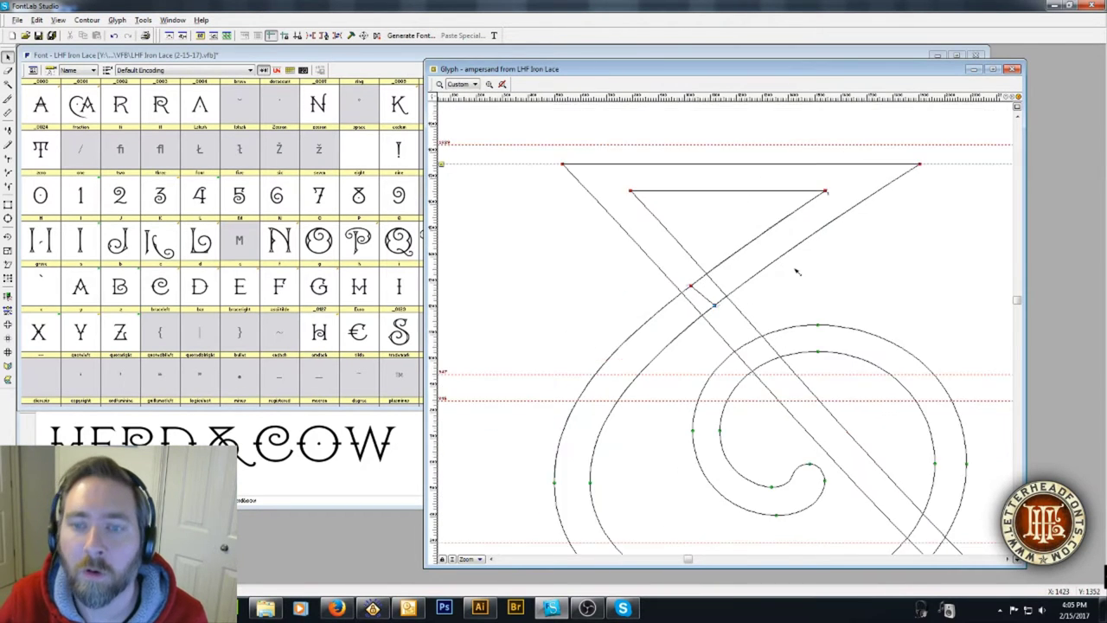
{"action": "left_click_drag", "start_coordinate": [730, 197], "coordinate": [729, 241]}
{"action": "key", "text": "e"}
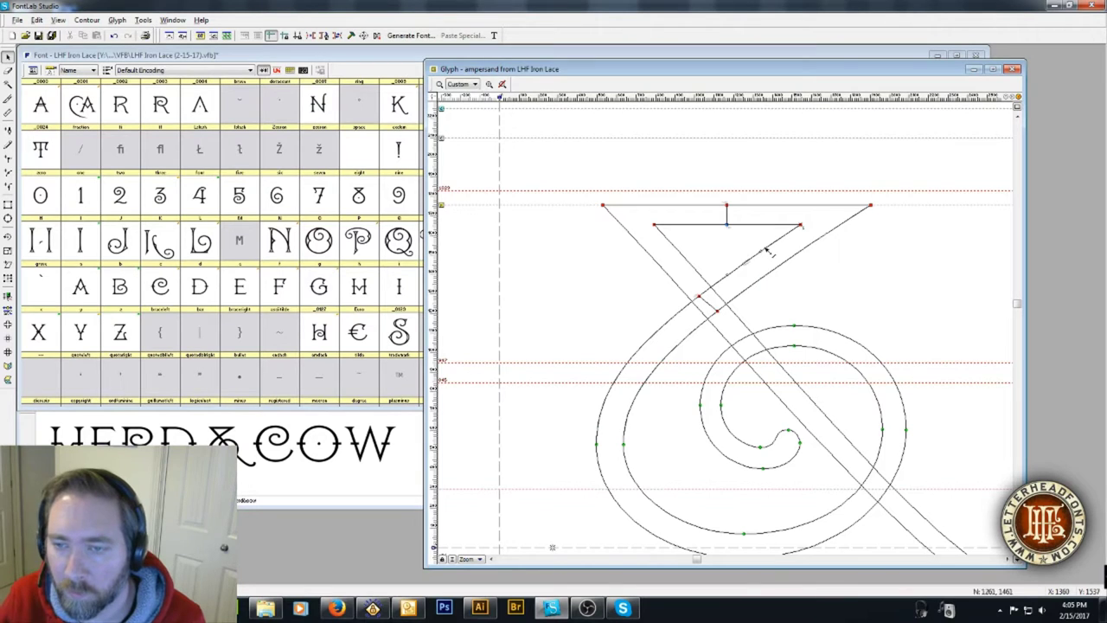
- Delete the severed upper-right corner piece of the ampersand and preview the filled shape
{"action": "double_click", "coordinate": [766, 249]}
{"action": "key", "text": "Delete"}
{"action": "key", "text": "grave"}
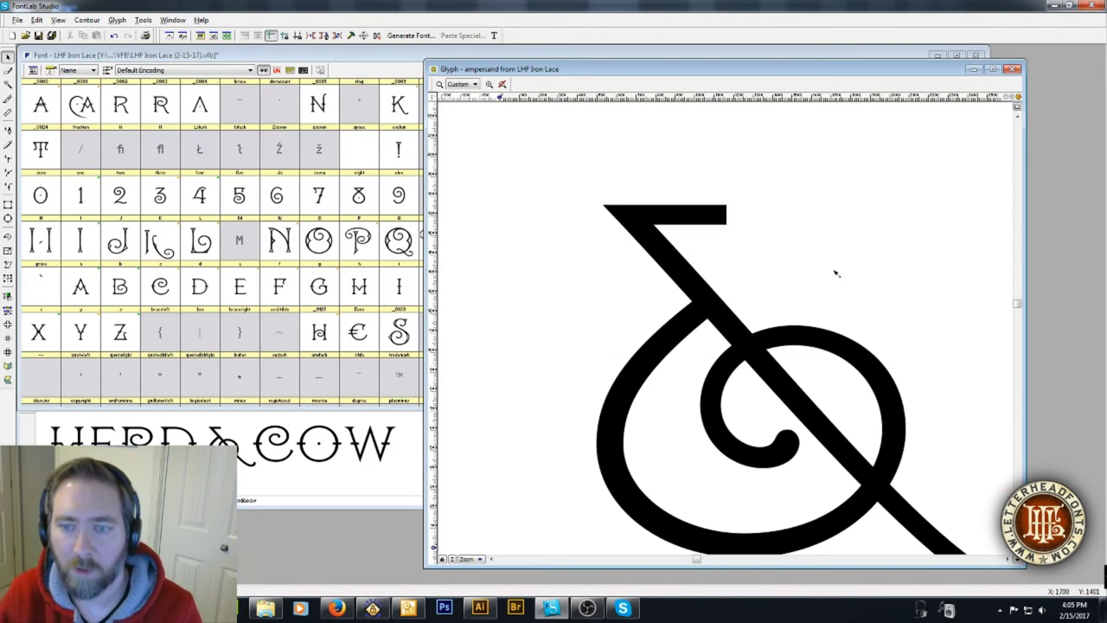
{"action": "key", "text": "grave"}
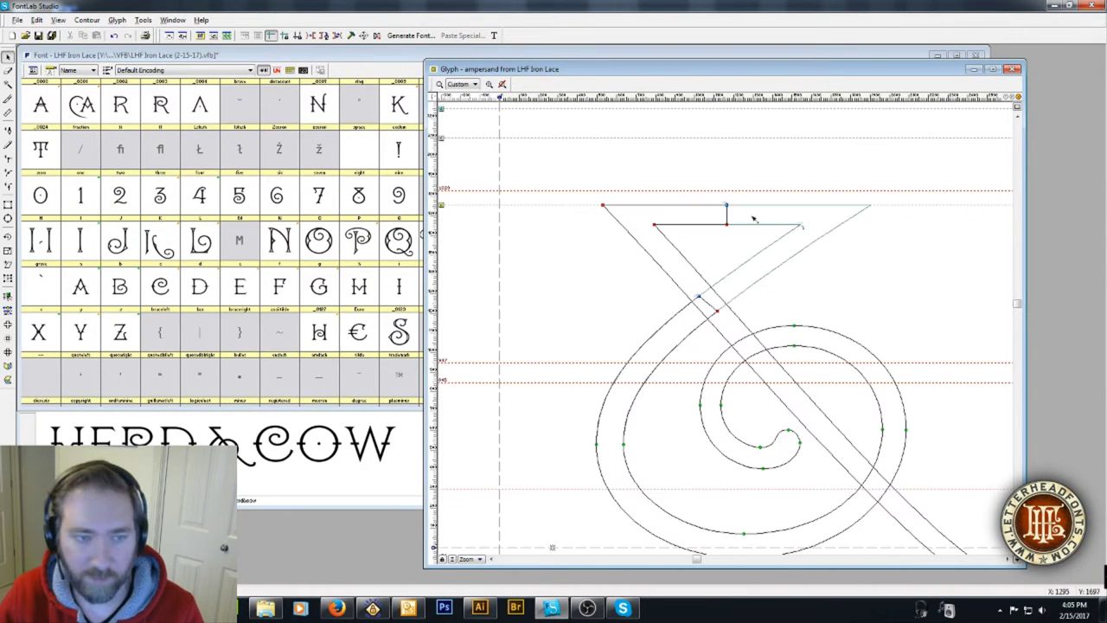
- Copy the top arm contour from the e glyph and paste it into the ampersand
{"action": "double_click", "coordinate": [249, 288]}
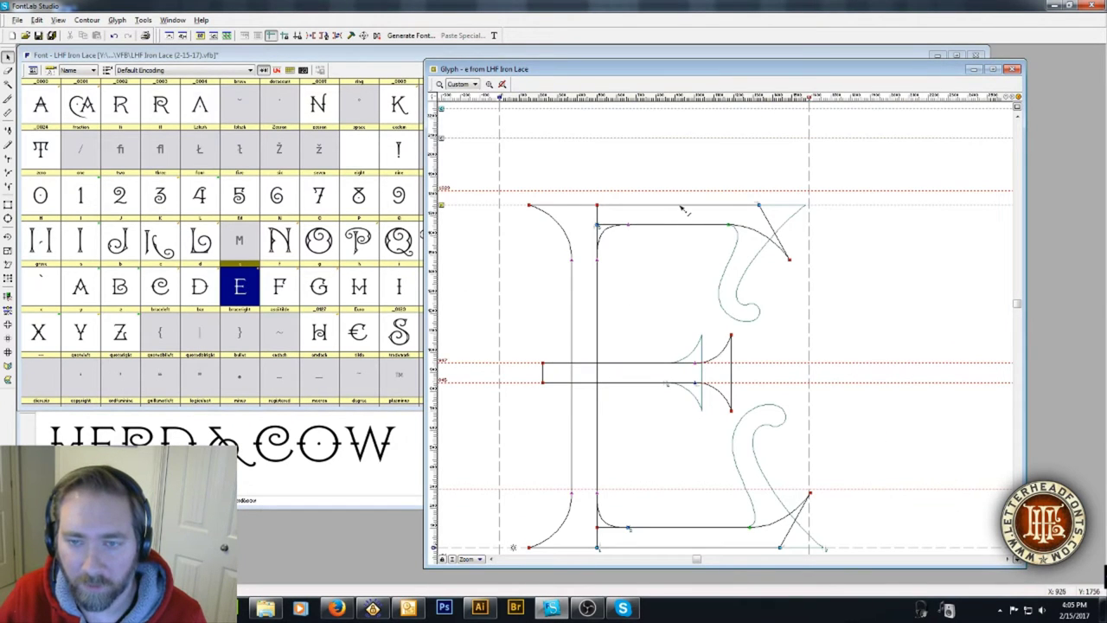
{"action": "double_click", "coordinate": [679, 223]}
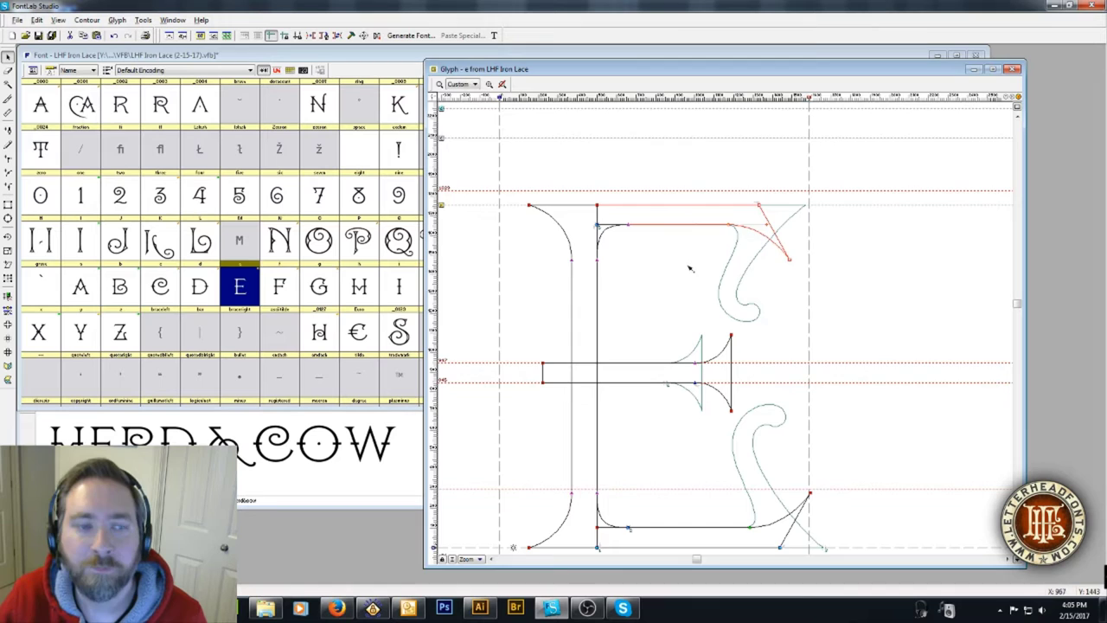
{"action": "key", "text": "ctrl+v"}
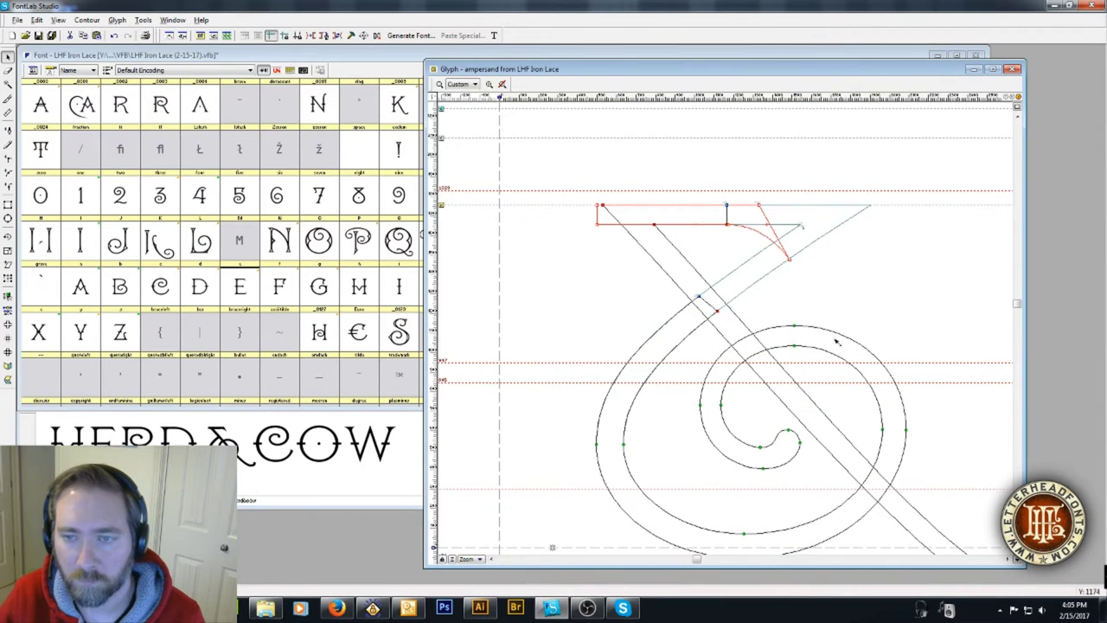
- Move the pasted arm horizontally to the right so it overlaps and extends the ampersand's shortened top bar, and preview the shape
{"action": "left_click_drag", "start_coordinate": [892, 317], "coordinate": [694, 334]}
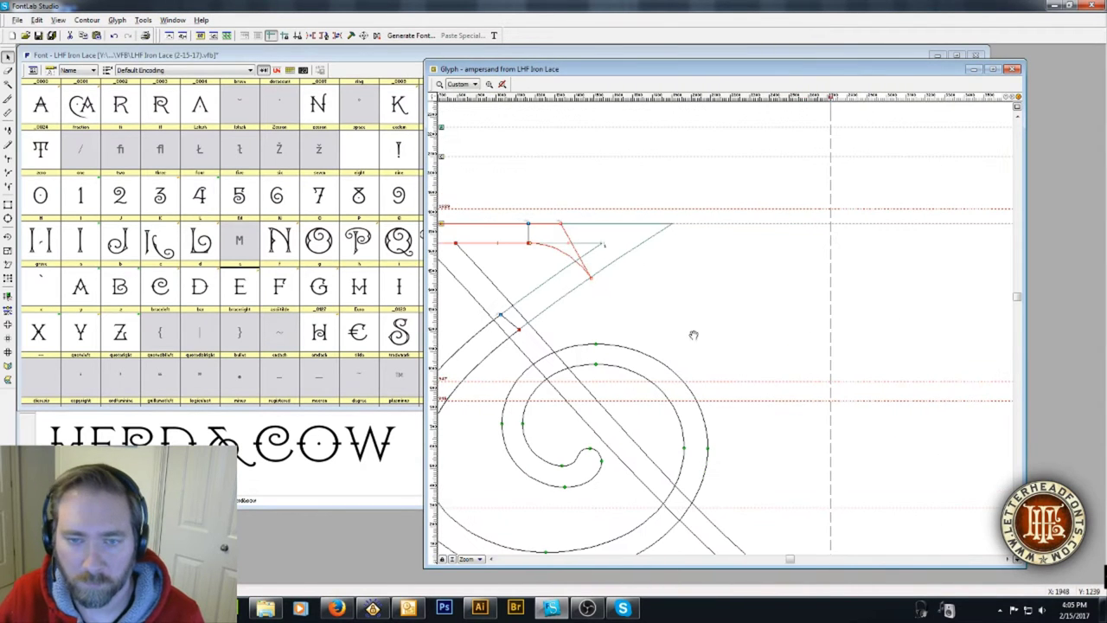
{"action": "left_click_drag", "start_coordinate": [558, 250], "coordinate": [644, 256]}
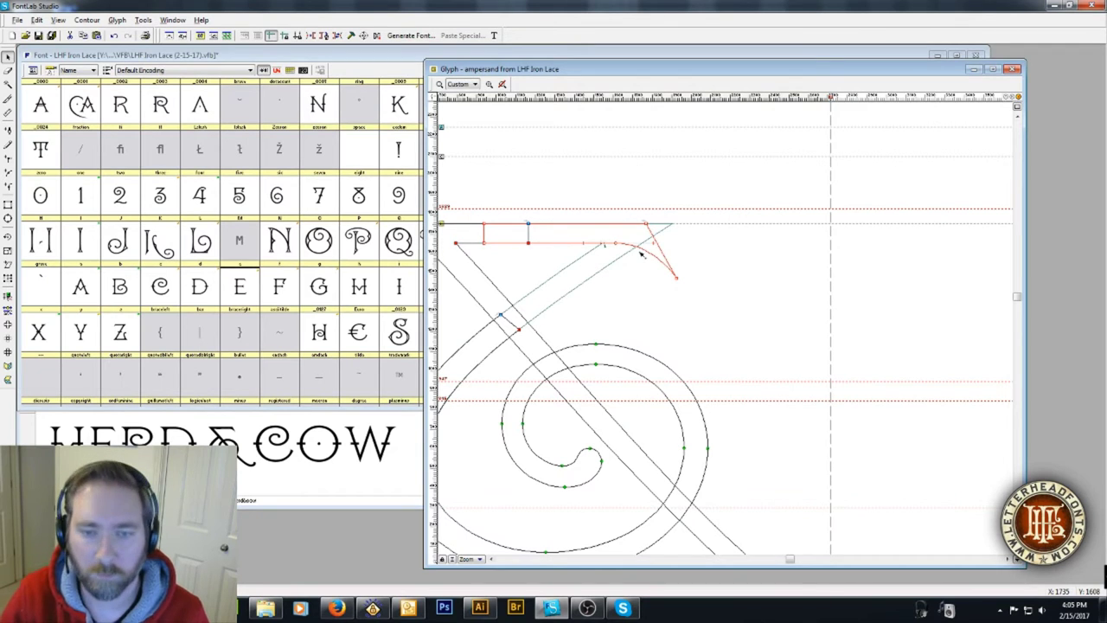
{"action": "scroll", "coordinate": [641, 252], "scroll_direction": "down", "scroll_amount": 2}
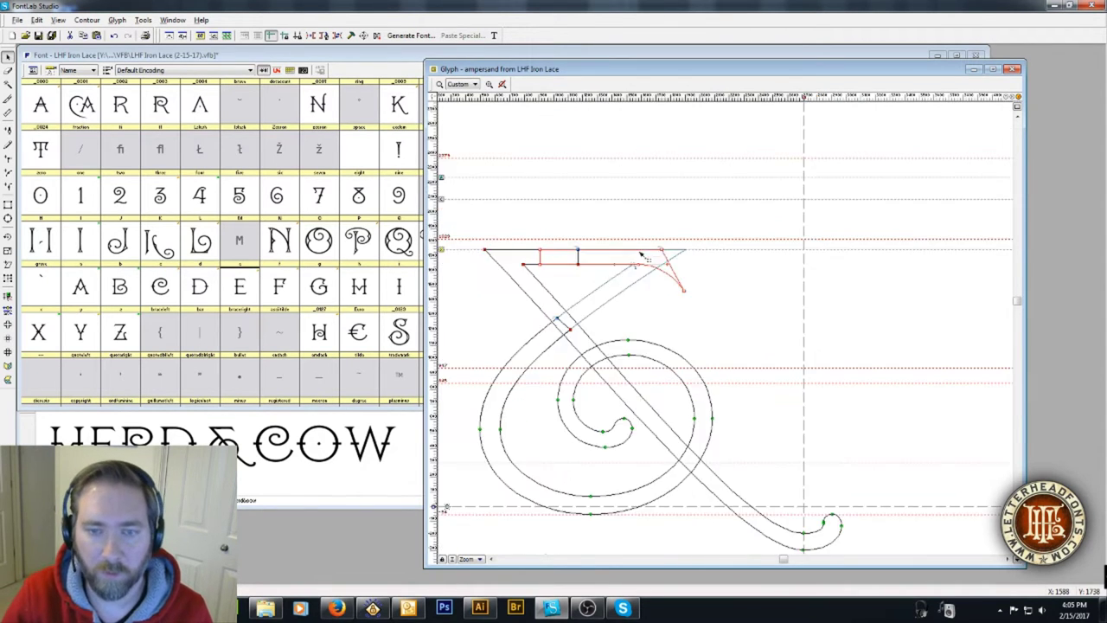
{"action": "key", "text": "grave"}
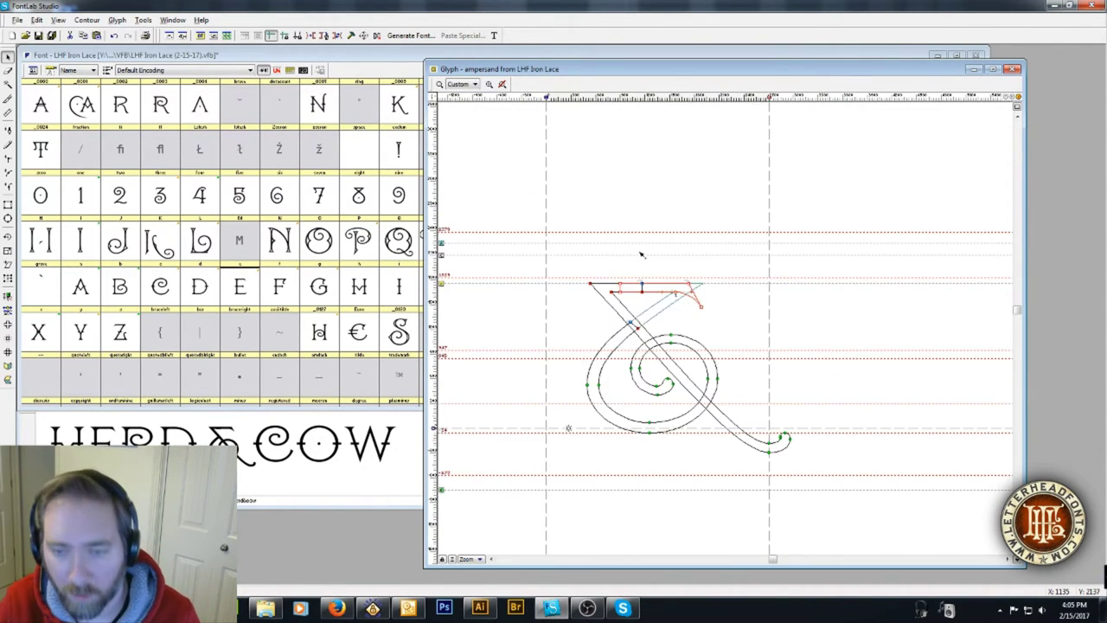
{"action": "key", "text": "grave"}
{"action": "key", "text": "grave"}
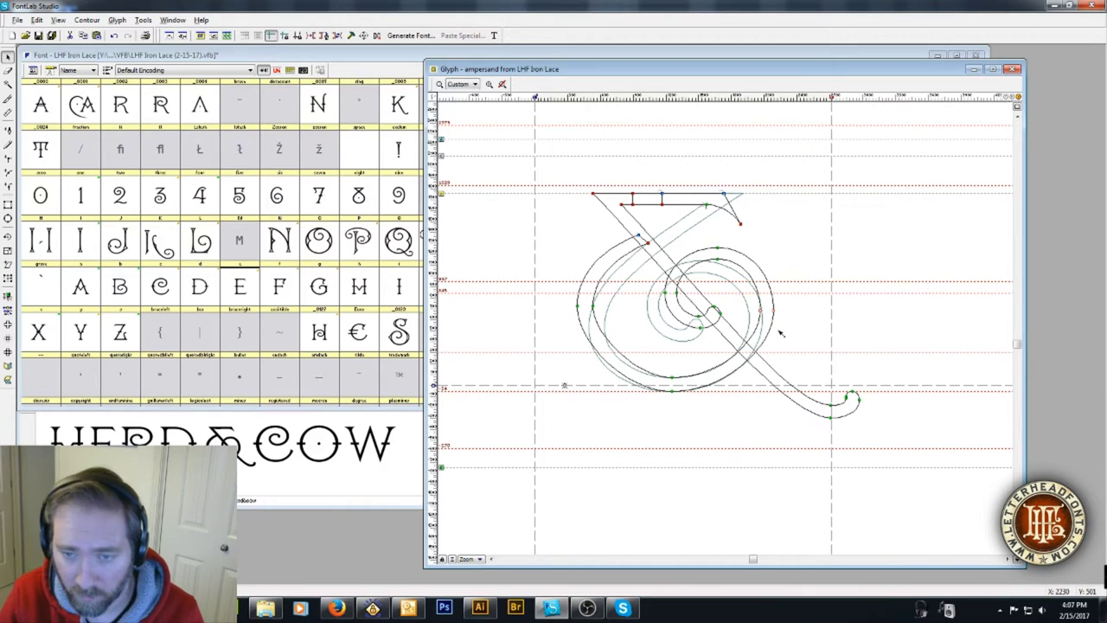
- Slice across the ampersand's spiral just before the top of its inner loop with the Knife
{"action": "key", "text": "grave"}
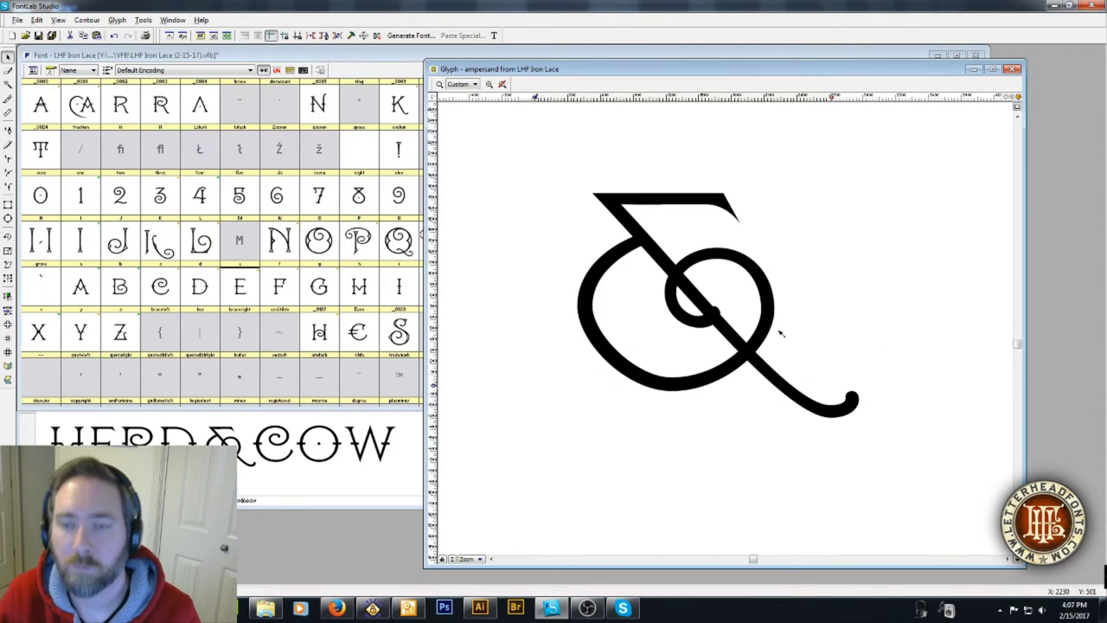
{"action": "key", "text": "grave"}
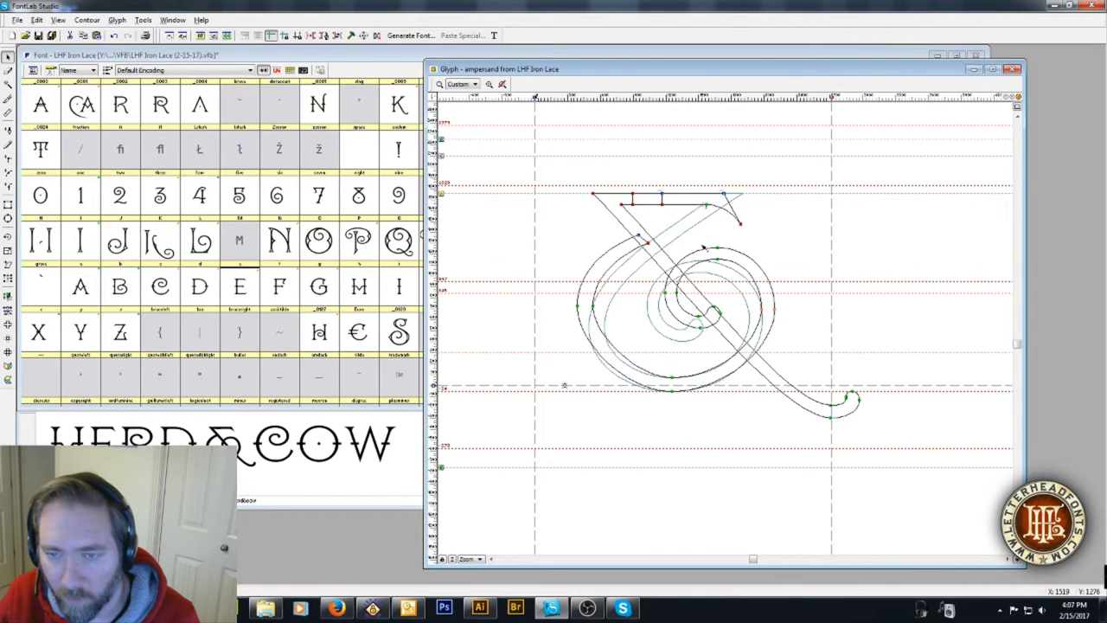
{"action": "key", "text": "z"}
{"action": "left_click_drag", "start_coordinate": [699, 239], "coordinate": [738, 307]}
{"action": "key", "text": "2"}
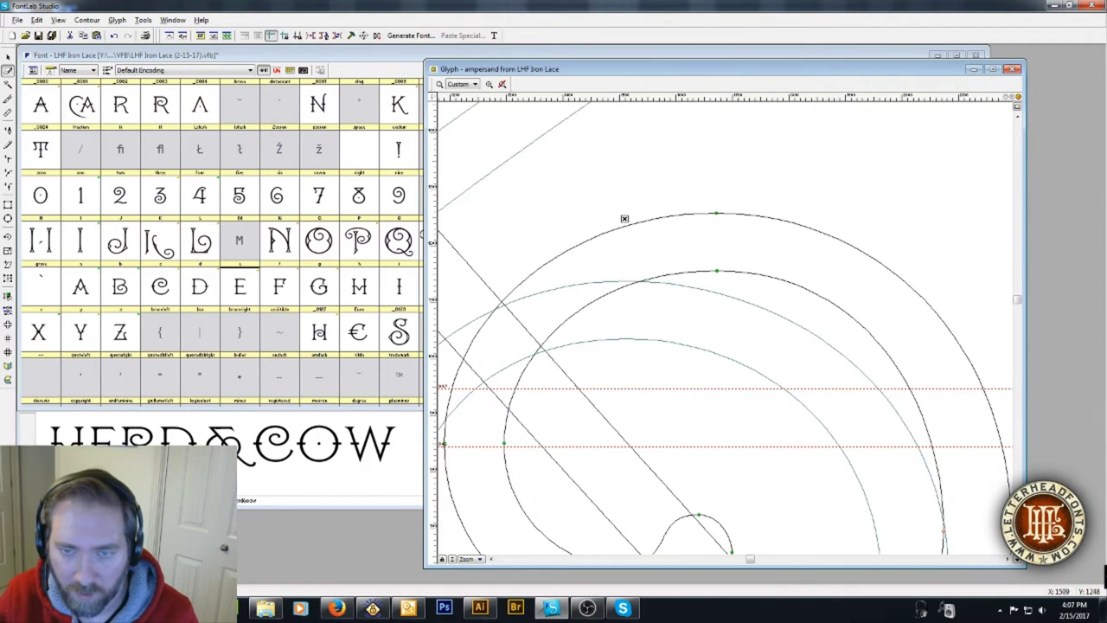
{"action": "key", "text": "4"}
{"action": "left_click_drag", "start_coordinate": [629, 218], "coordinate": [648, 278]}
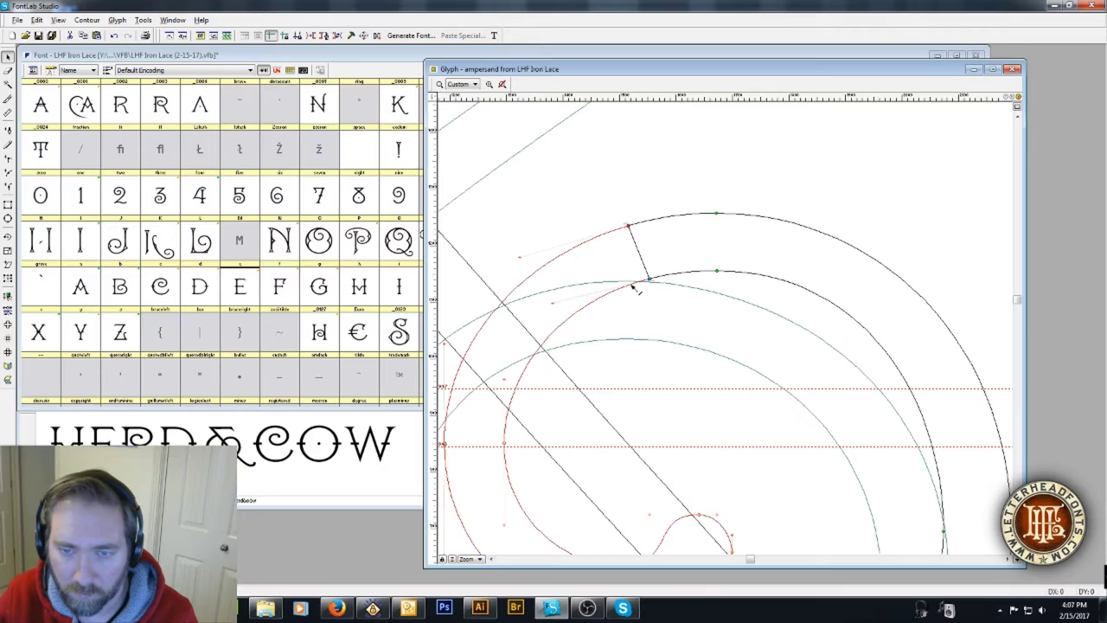
- Move the severed inner curl to the empty area at the ampersand's upper right and preview the filled shape
{"action": "key", "text": "ctrl+0"}
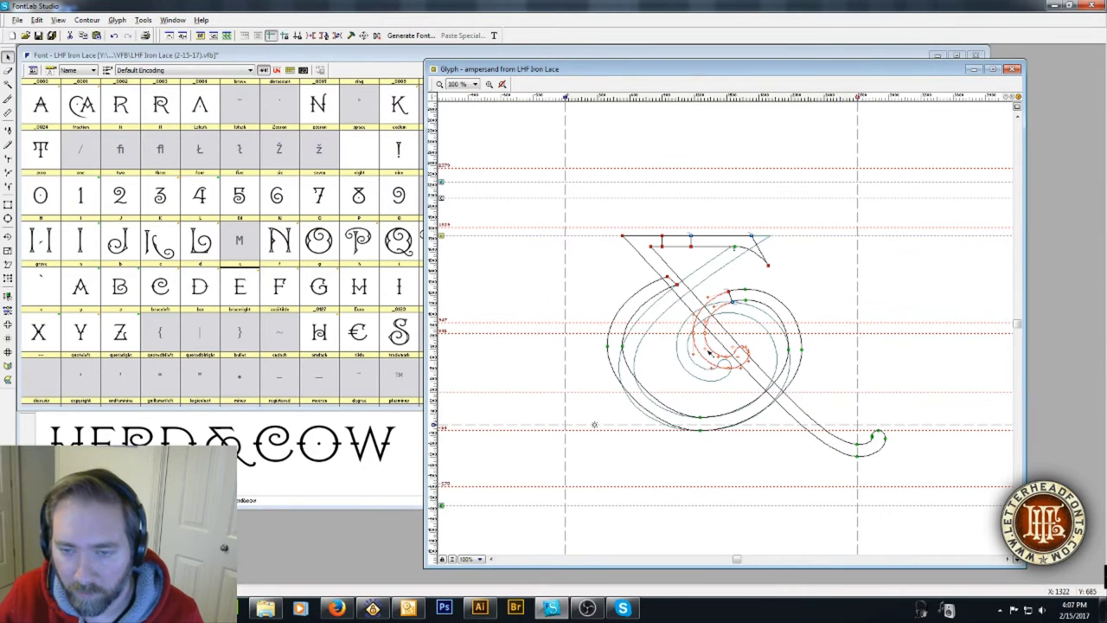
{"action": "left_click_drag", "start_coordinate": [718, 311], "coordinate": [864, 237]}
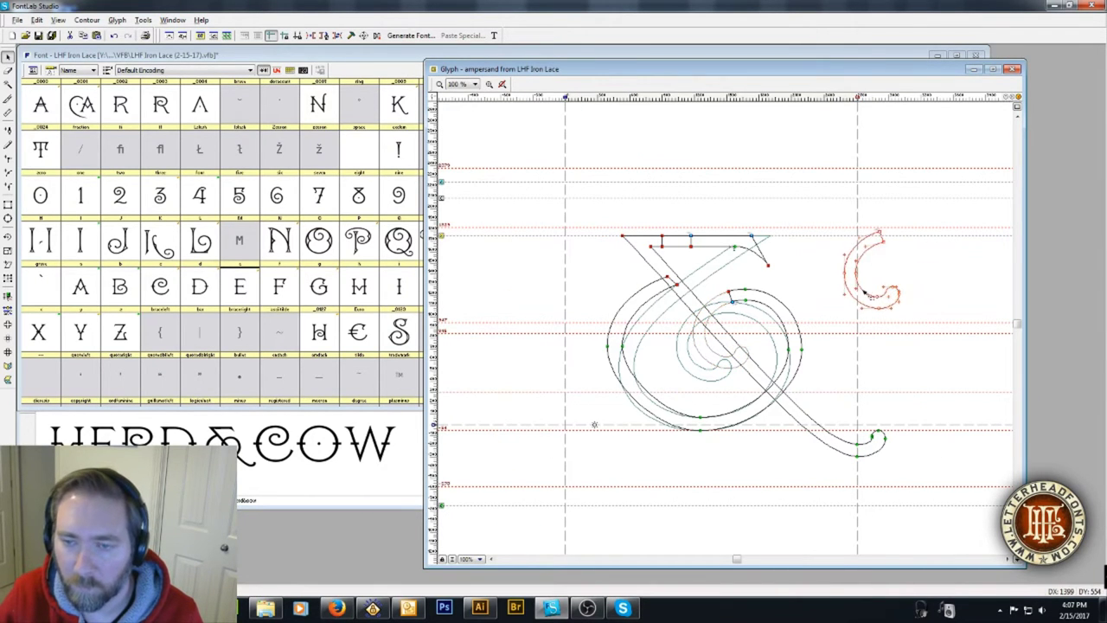
{"action": "left_click", "coordinate": [794, 297]}
{"action": "key", "text": "grave"}
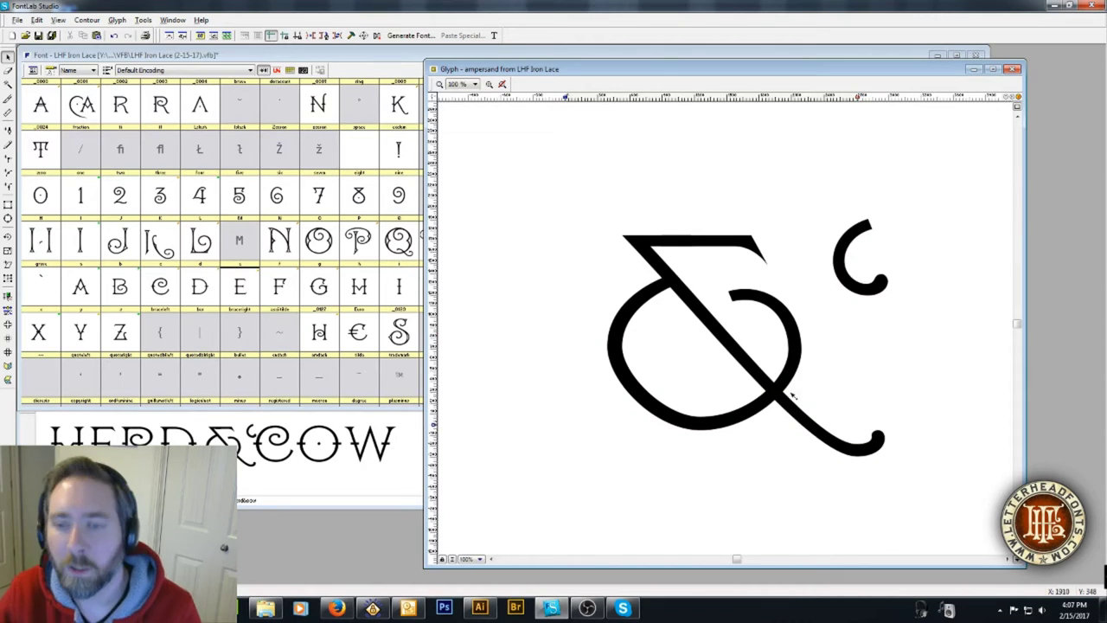
{"action": "key", "text": "grave"}
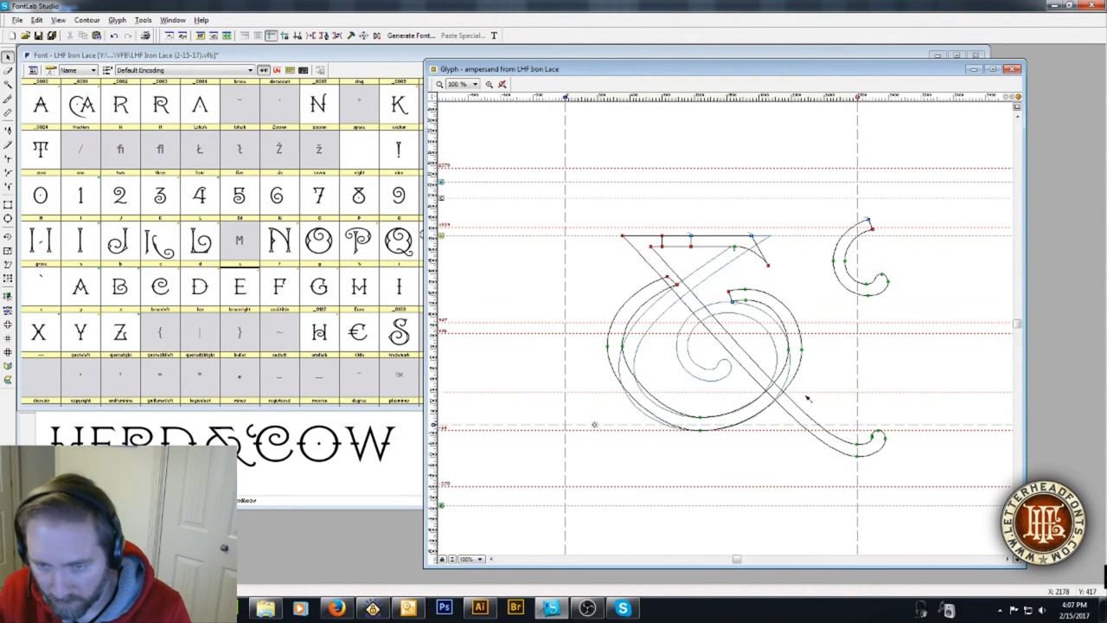
- Nudge the bowl's bottom nodes slightly right and its right-side nodes slightly up, checking the filled shape
{"action": "key", "text": "grave"}
{"action": "key", "text": "grave"}
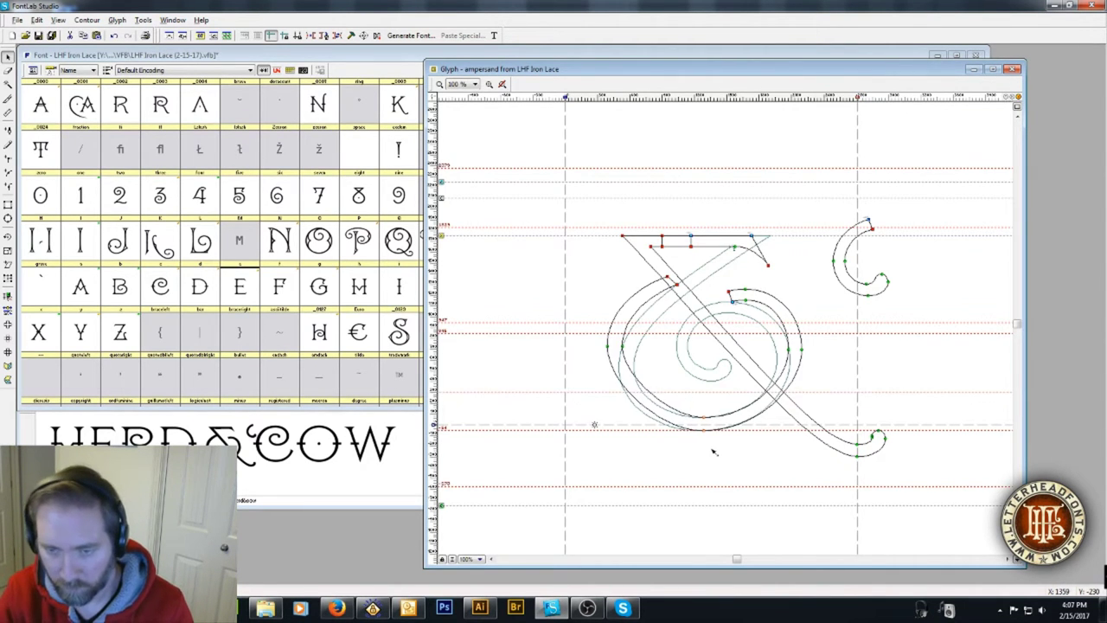
{"action": "key", "text": "grave"}
{"action": "key", "text": "grave"}
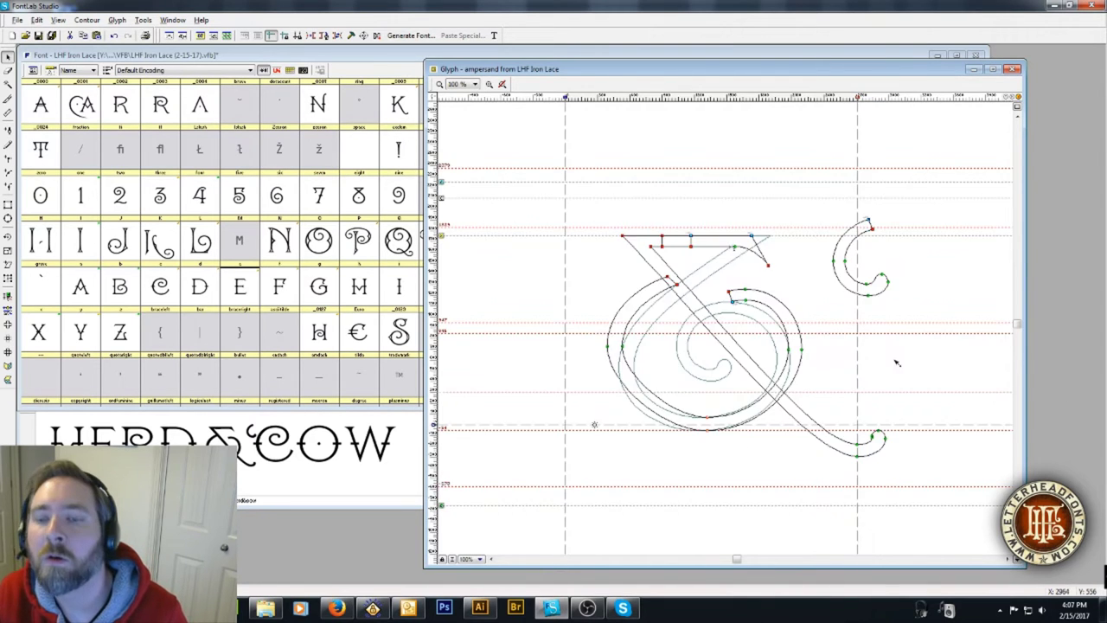
{"action": "scroll", "coordinate": [875, 343], "scroll_direction": "up", "scroll_amount": 1}
{"action": "key", "text": "grave"}
{"action": "key", "text": "grave"}
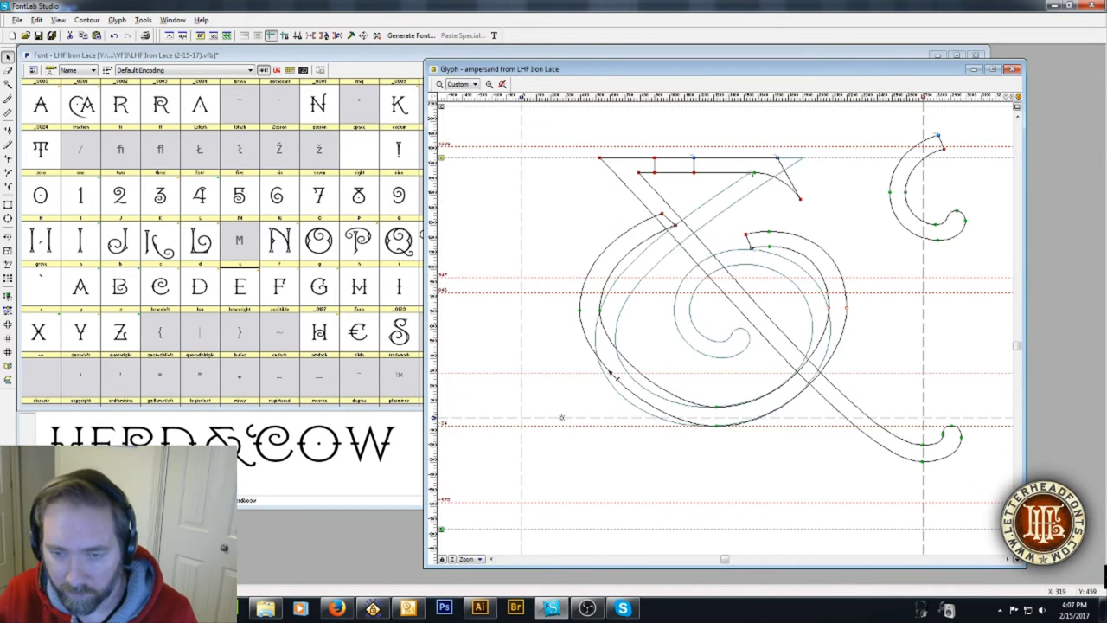
{"action": "key", "text": "grave"}
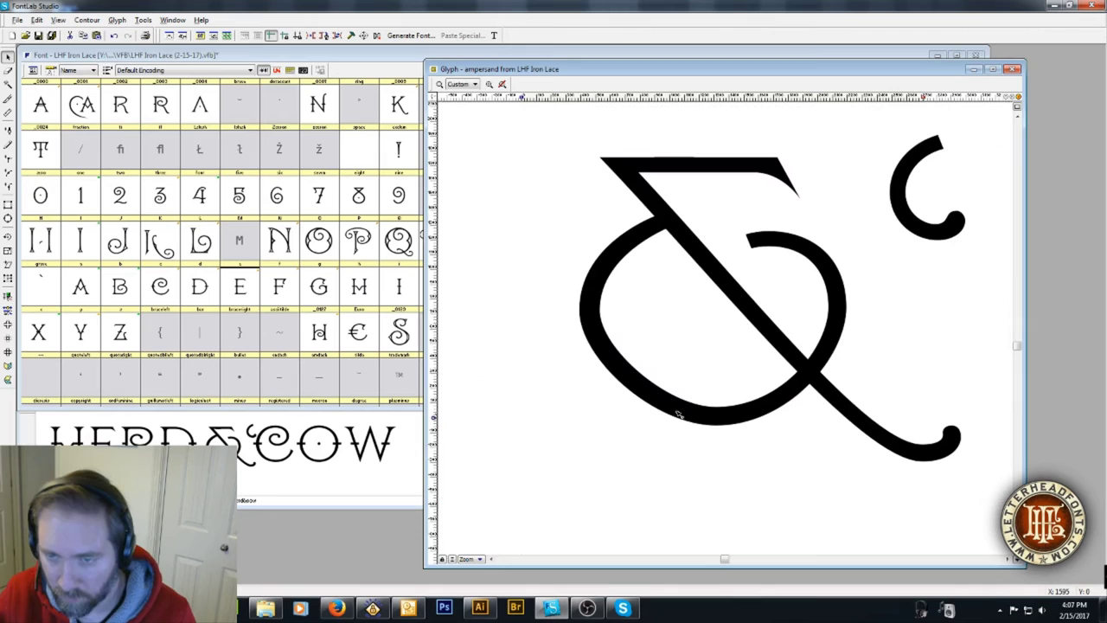
{"action": "key", "text": "grave"}
- Erase the bottom nodes of the bowl's inner and outer curves and preview the smoothed shape
{"action": "key", "text": "2"}
{"action": "left_click", "coordinate": [717, 406]}
{"action": "left_click", "coordinate": [717, 426]}
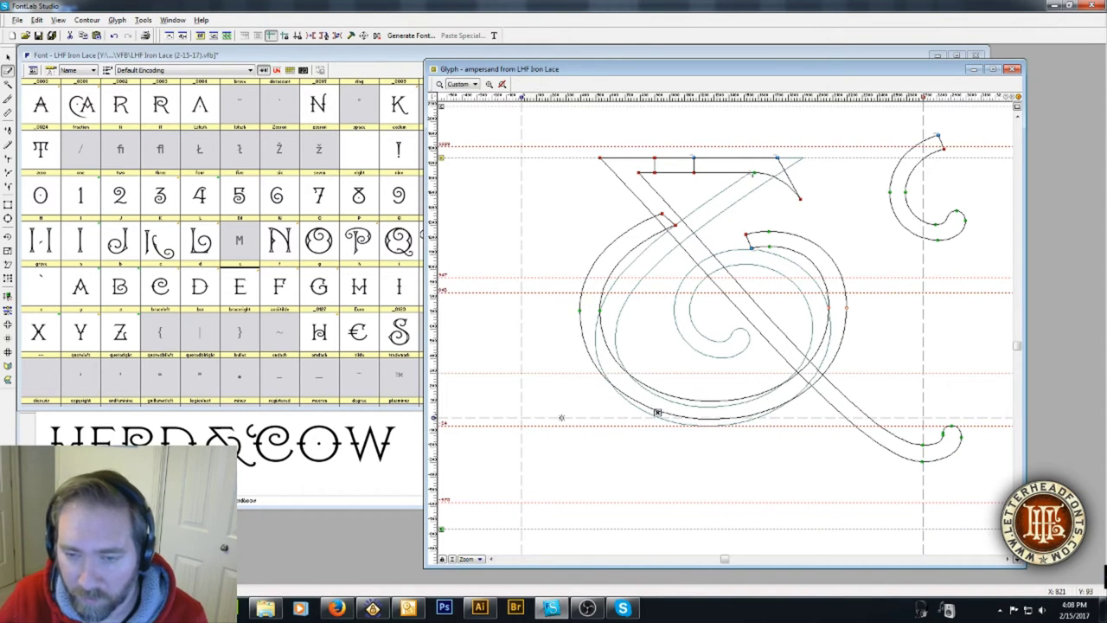
{"action": "key", "text": "grave"}
{"action": "key", "text": "grave"}
{"action": "key", "text": "1"}
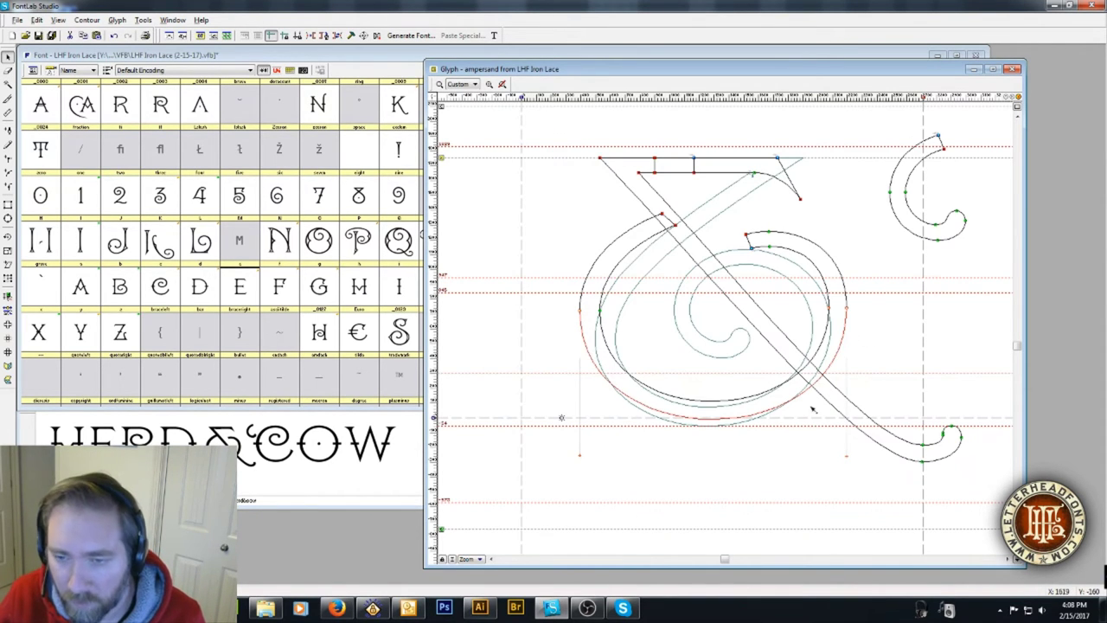
- Pull the bowl's outer bottom curve down to the overshoot guide and lower the inner curve to even the stroke, previewing the shape
{"action": "left_click_drag", "start_coordinate": [846, 455], "coordinate": [847, 455]}
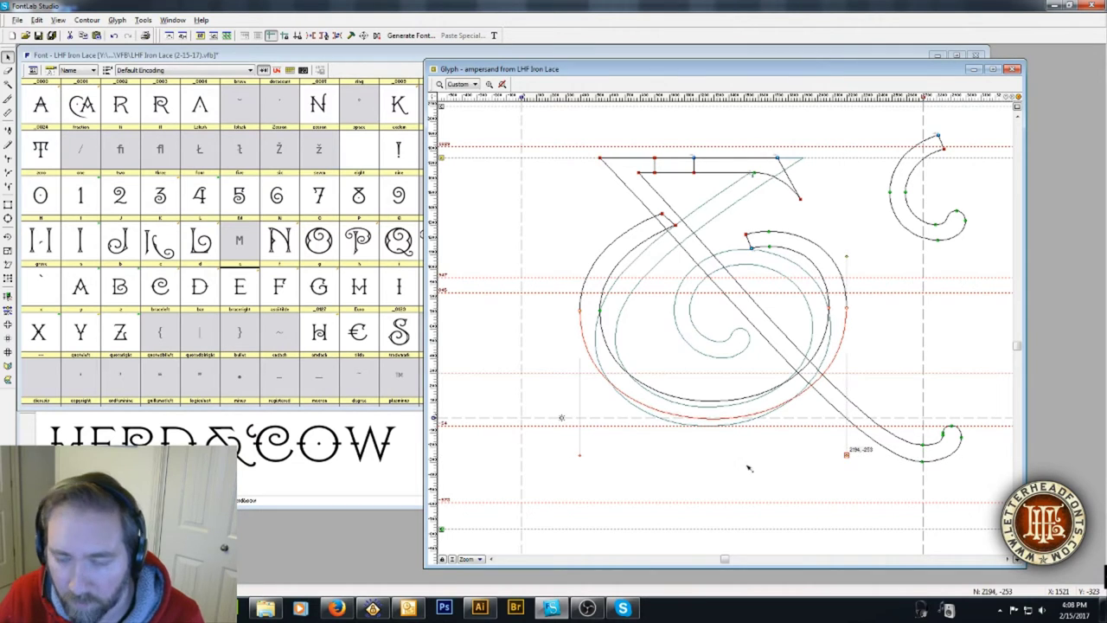
{"action": "mouse_move", "coordinate": [721, 419]}
{"action": "left_mouse_down"}
{"action": "mouse_move", "coordinate": [729, 446]}
{"action": "mouse_move", "coordinate": [723, 413]}
{"action": "left_mouse_up"}
{"action": "key", "text": "ctrl+space"}
{"action": "key", "text": "ctrl+0"}
{"action": "scroll", "coordinate": [723, 414], "scroll_direction": "up", "scroll_amount": 2}
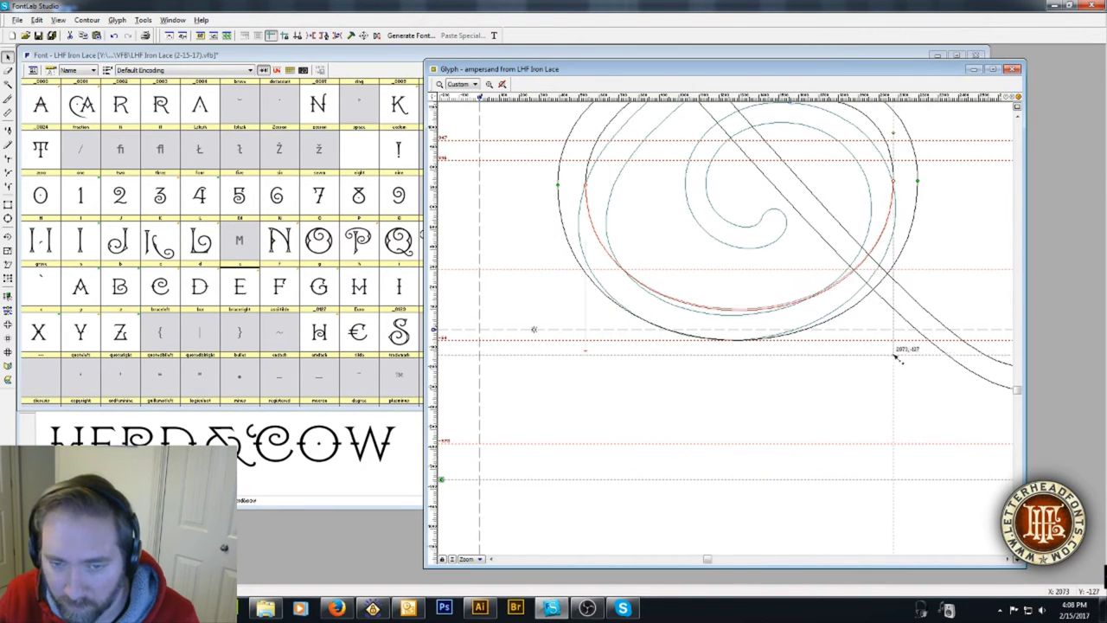
{"action": "left_click_drag", "start_coordinate": [893, 355], "coordinate": [893, 353]}
{"action": "left_click_drag", "start_coordinate": [741, 309], "coordinate": [741, 316]}
{"action": "key", "text": "grave"}
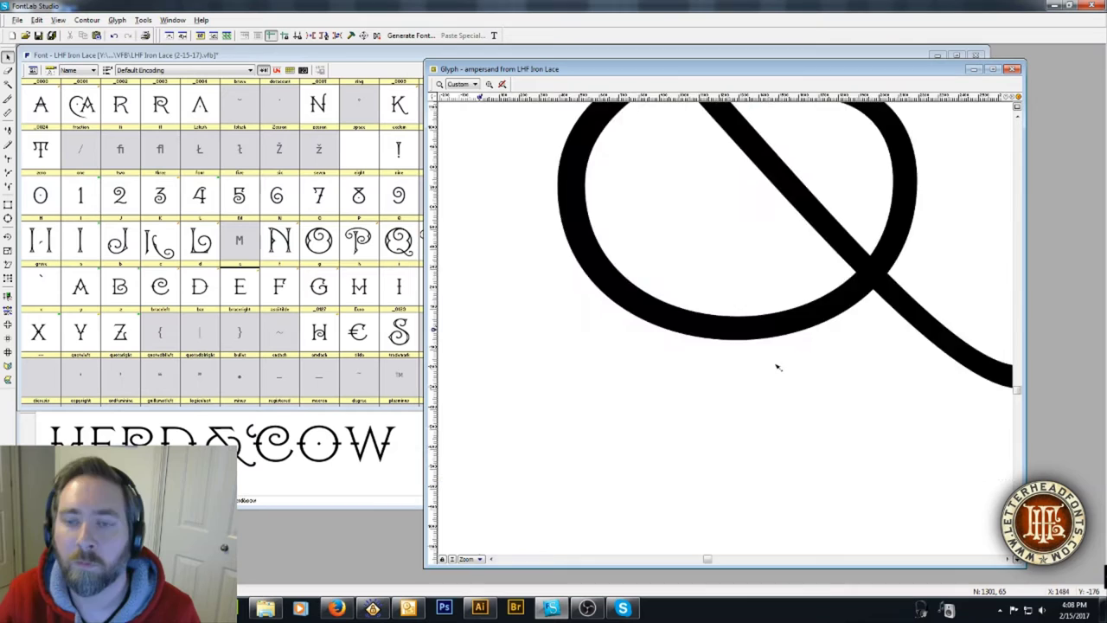
{"action": "scroll", "coordinate": [776, 366], "scroll_direction": "down", "scroll_amount": 5}
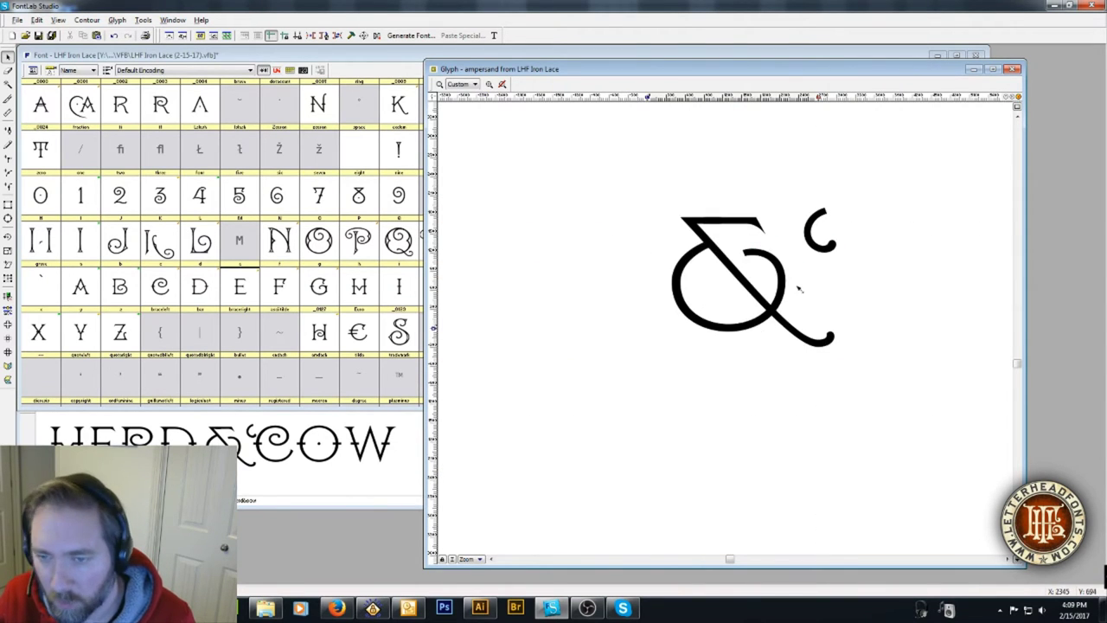
{"action": "scroll", "coordinate": [763, 336], "scroll_direction": "up", "scroll_amount": 3}
{"action": "key", "text": "grave"}
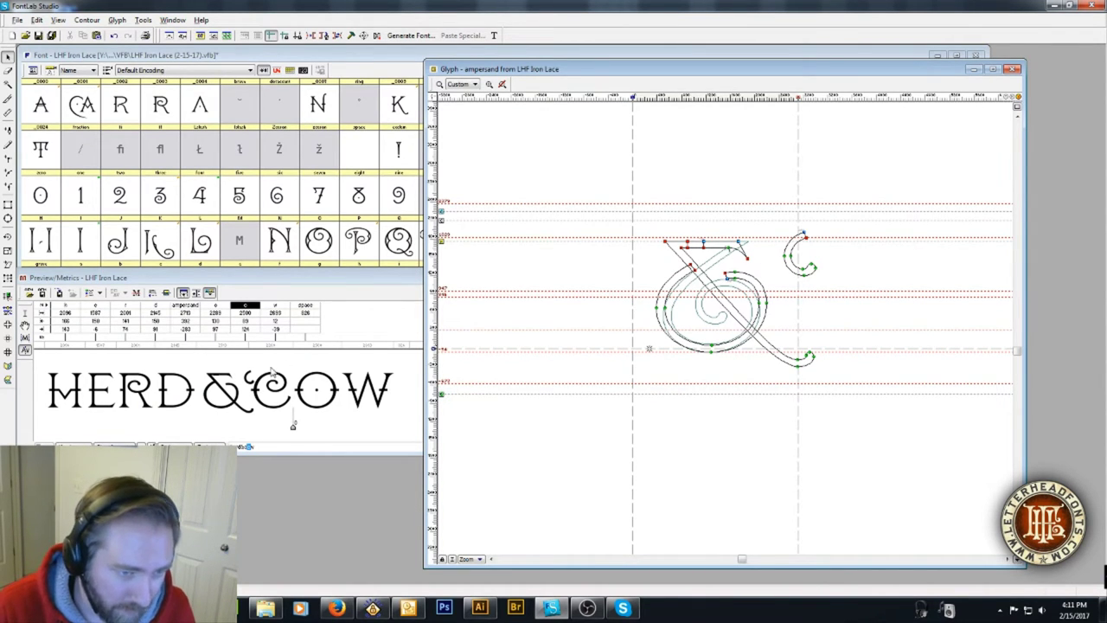
- Remove the trailing space from the metrics window's sample text
{"action": "left_click", "coordinate": [267, 447]}
{"action": "left_click", "coordinate": [261, 445]}
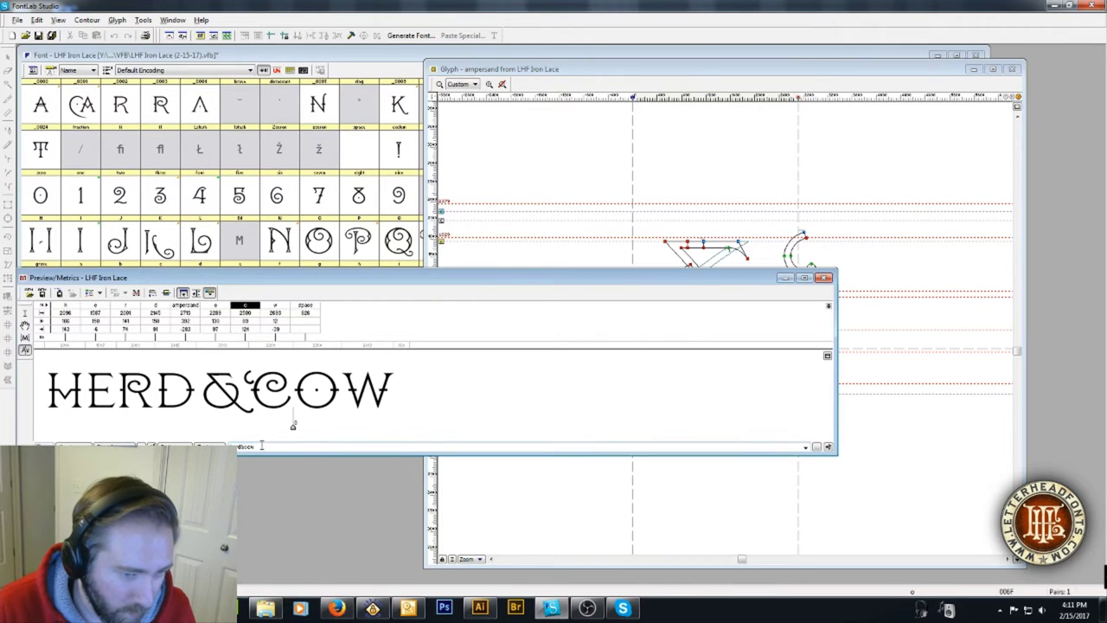
{"action": "key", "text": "BackSpace"}
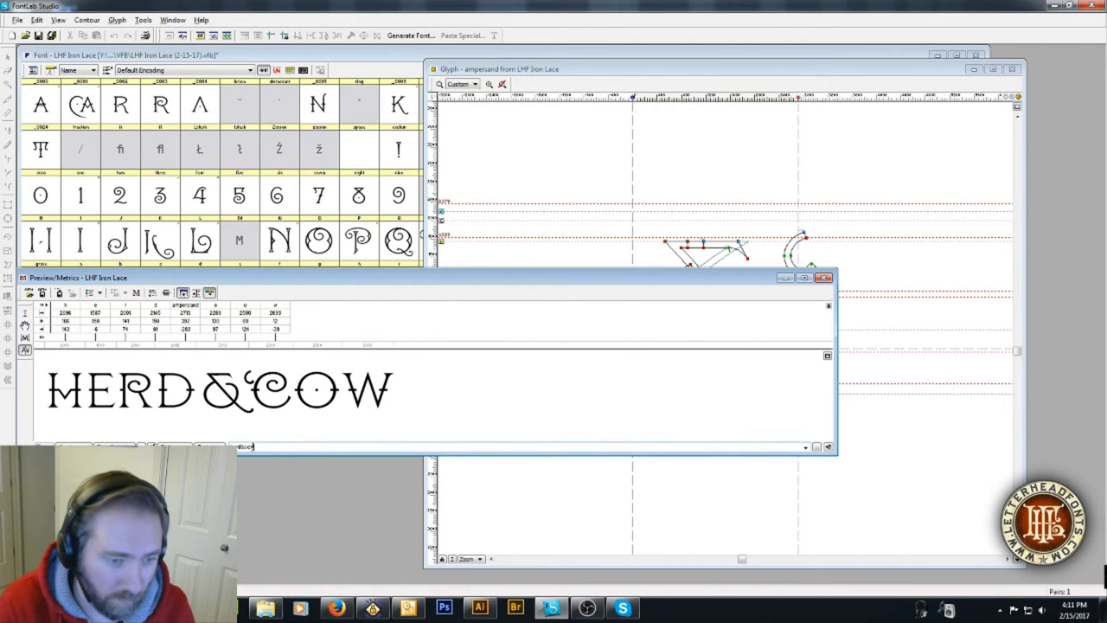
{"action": "key", "text": "BackSpace"}
{"action": "key", "text": "BackSpace"}
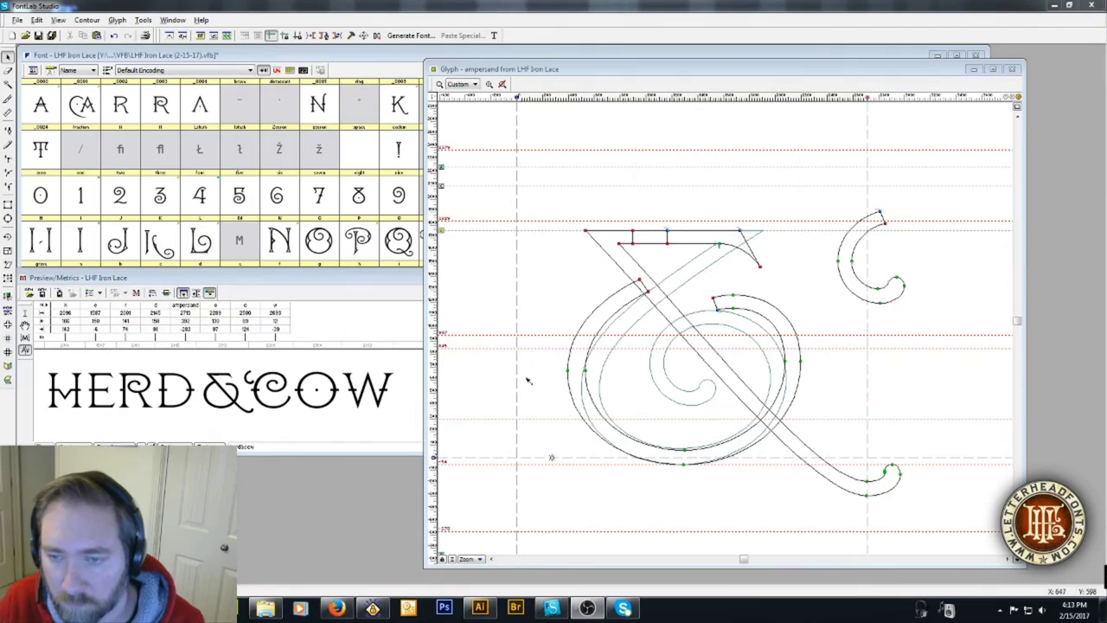
- Examine the ampersand's filled shape and outline, focusing on the stroke at the bowl's right side
{"action": "left_click", "coordinate": [810, 394]}
{"action": "key", "text": "grave"}
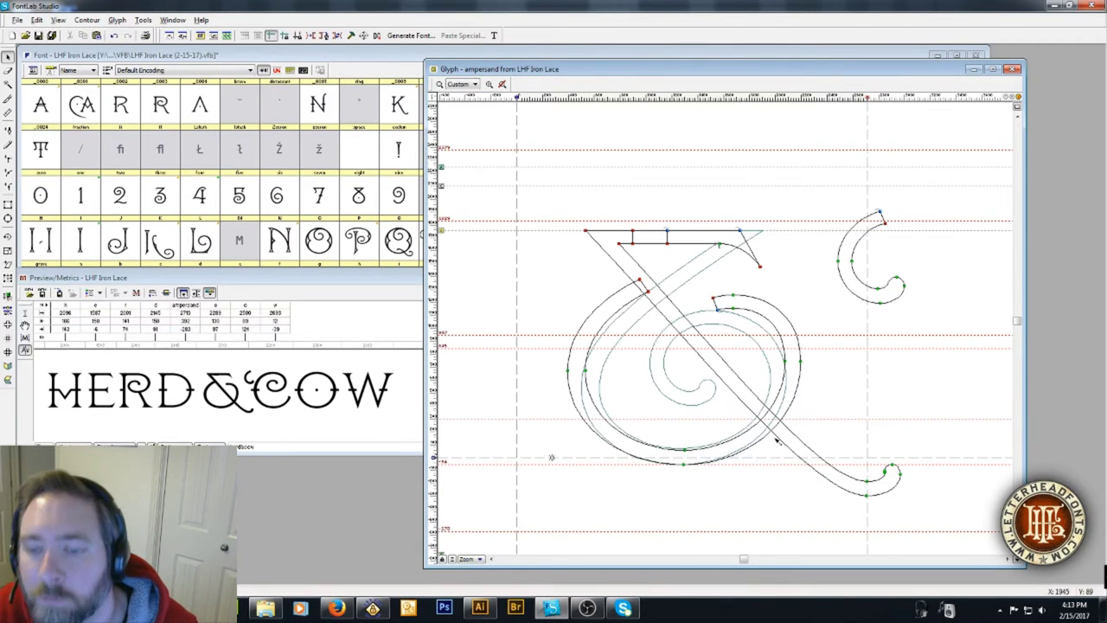
{"action": "key", "text": "grave"}
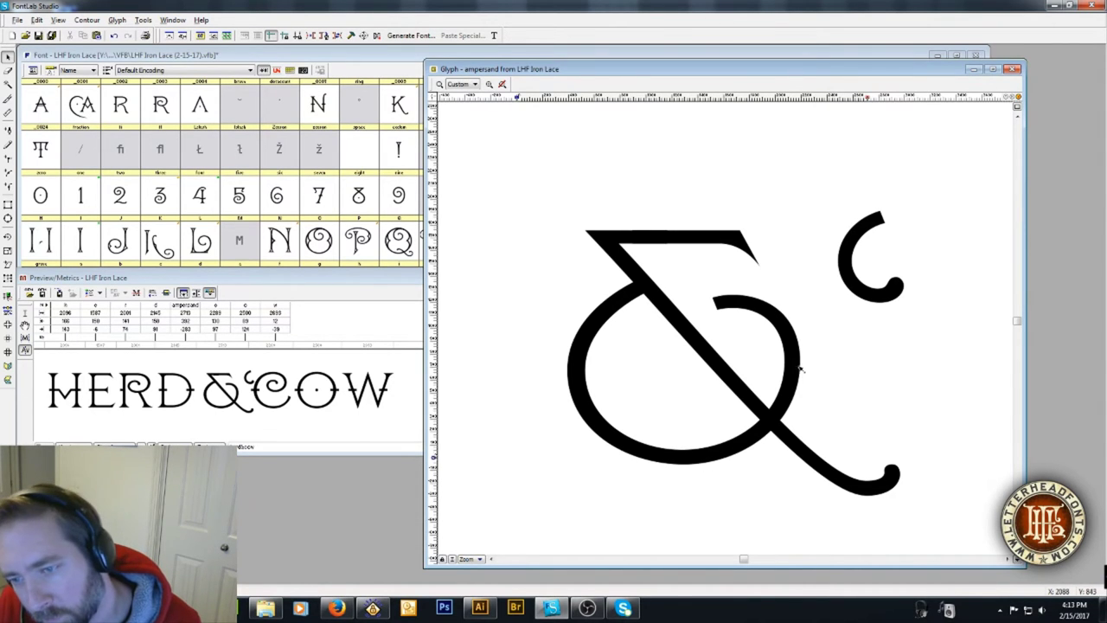
{"action": "key", "text": "grave"}
{"action": "scroll", "coordinate": [797, 372], "scroll_direction": "up", "scroll_amount": 3}
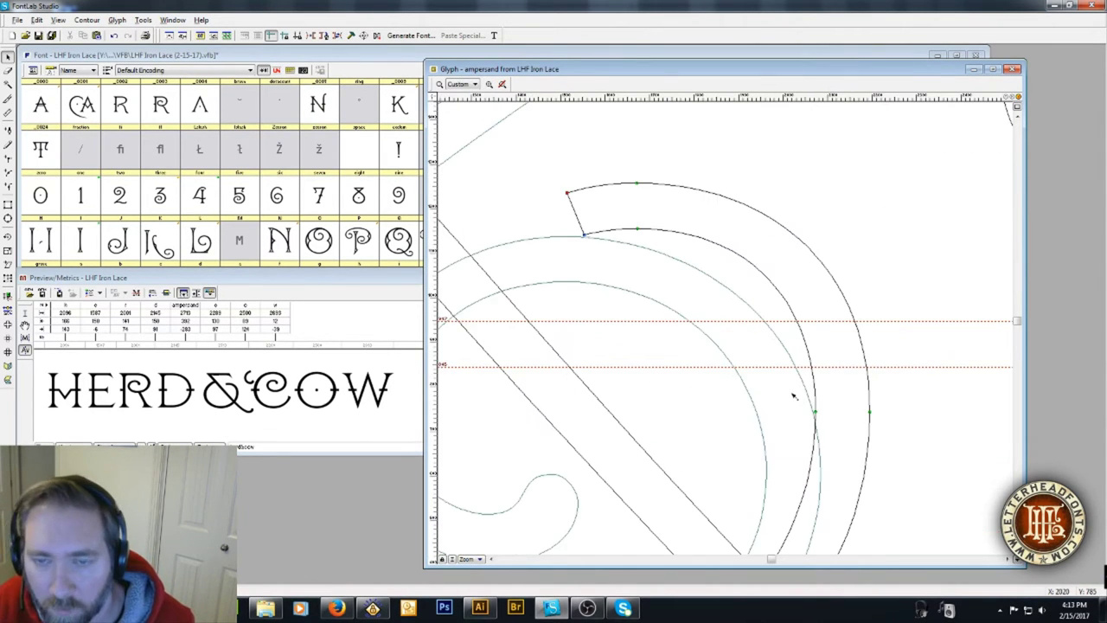
{"action": "scroll", "coordinate": [796, 396], "scroll_direction": "down", "scroll_amount": 3}
{"action": "key", "text": "grave"}
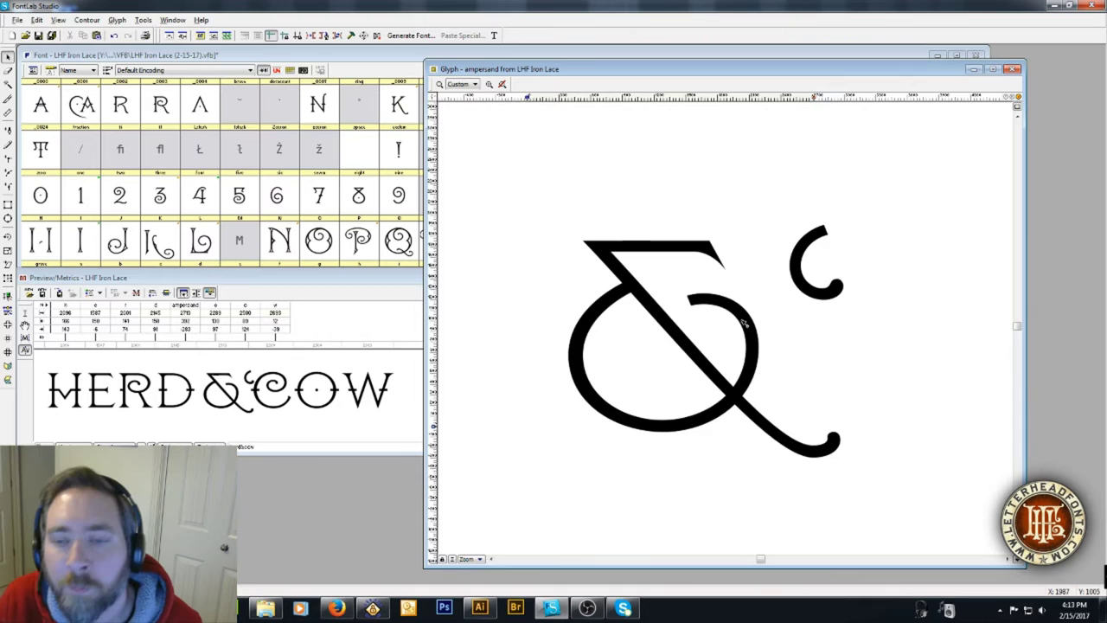
{"action": "key", "text": "grave"}
{"action": "key", "text": "grave"}
{"action": "key", "text": "grave"}
- Nudge the open upper end of the bowl's stroke up and slightly left, checking the filled shape
{"action": "left_click_drag", "start_coordinate": [680, 277], "coordinate": [716, 320]}
{"action": "key", "text": "shift+Up"}
{"action": "key", "text": "shift+Up"}
{"action": "key", "text": "shift+Left"}
{"action": "key", "text": "shift+Left"}
{"action": "key", "text": "shift+Up"}
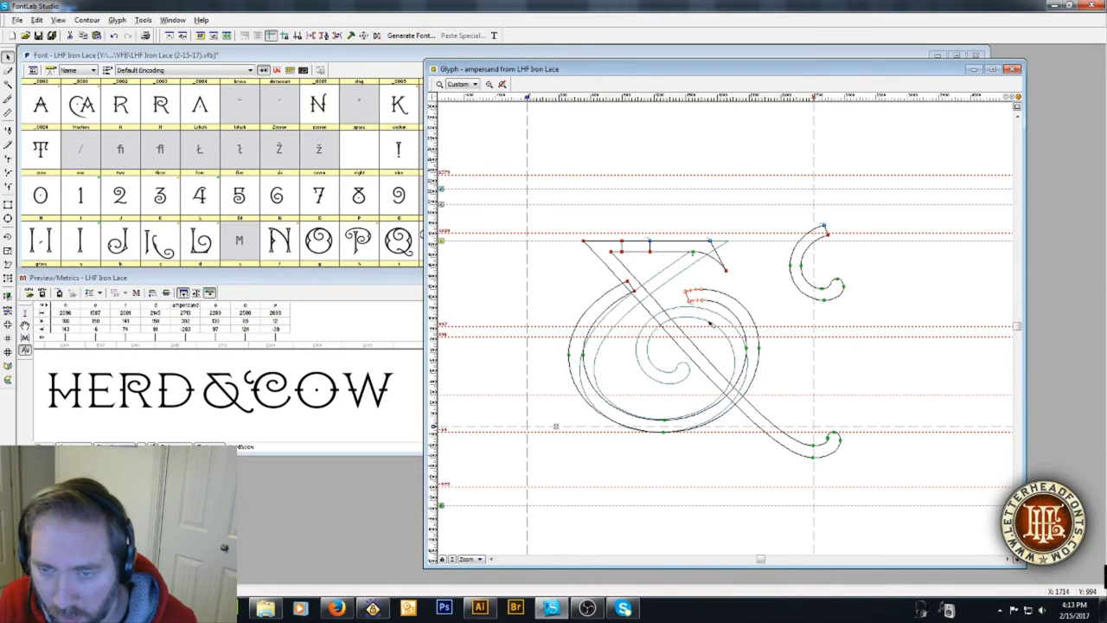
{"action": "key", "text": "shift+Left"}
{"action": "key", "text": "shift+Up"}
{"action": "key", "text": "grave"}
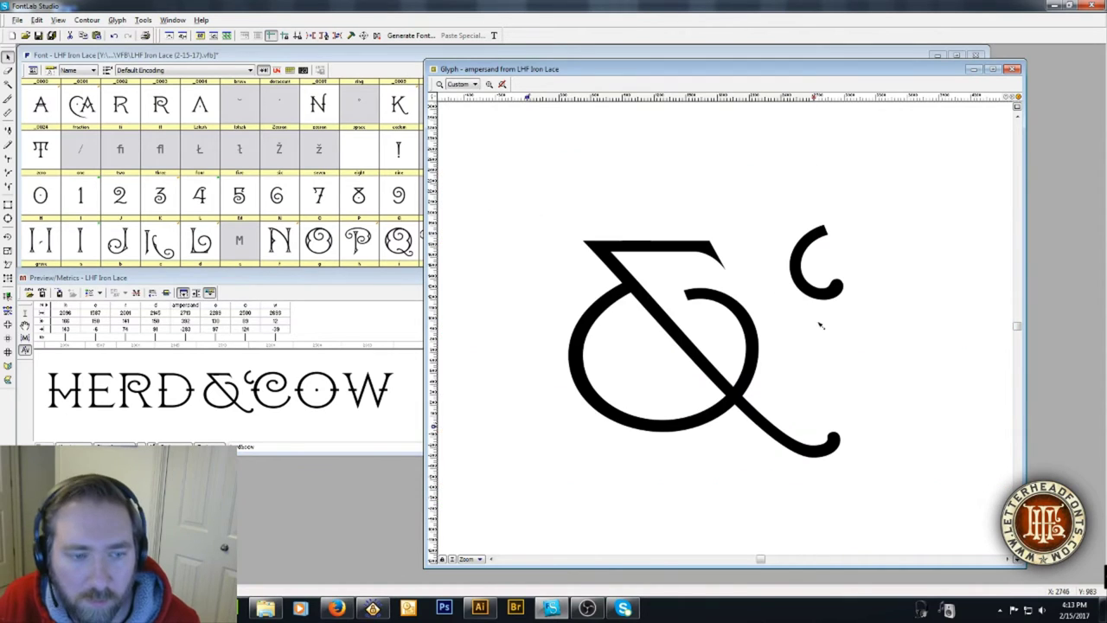
{"action": "key", "text": "grave"}
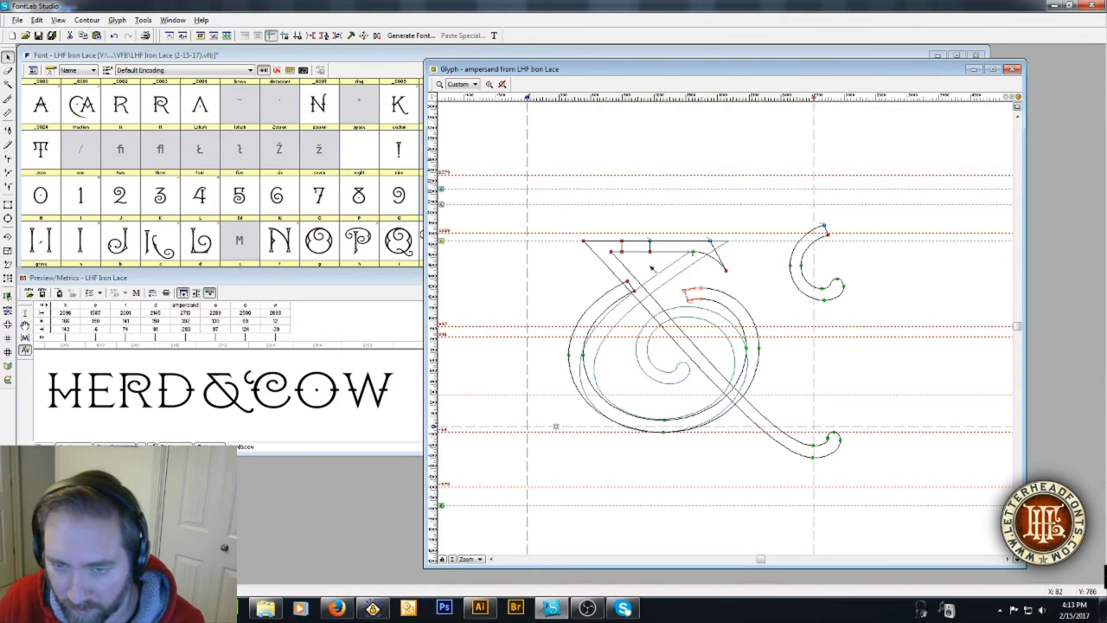
{"action": "key", "text": "grave"}
{"action": "key", "text": "grave"}
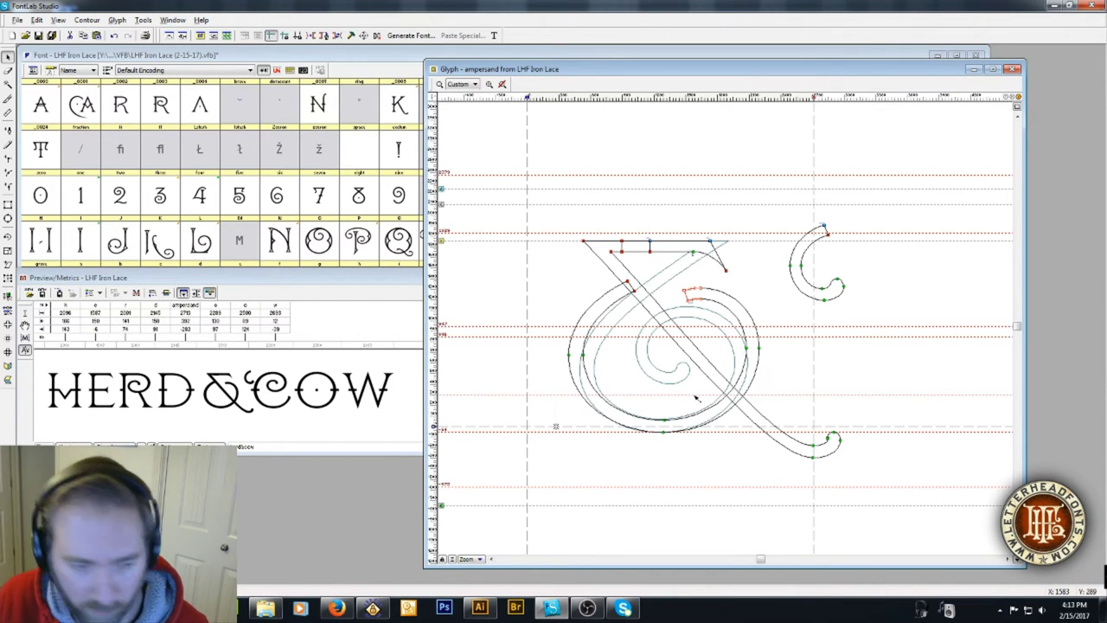
{"action": "key", "text": "grave"}
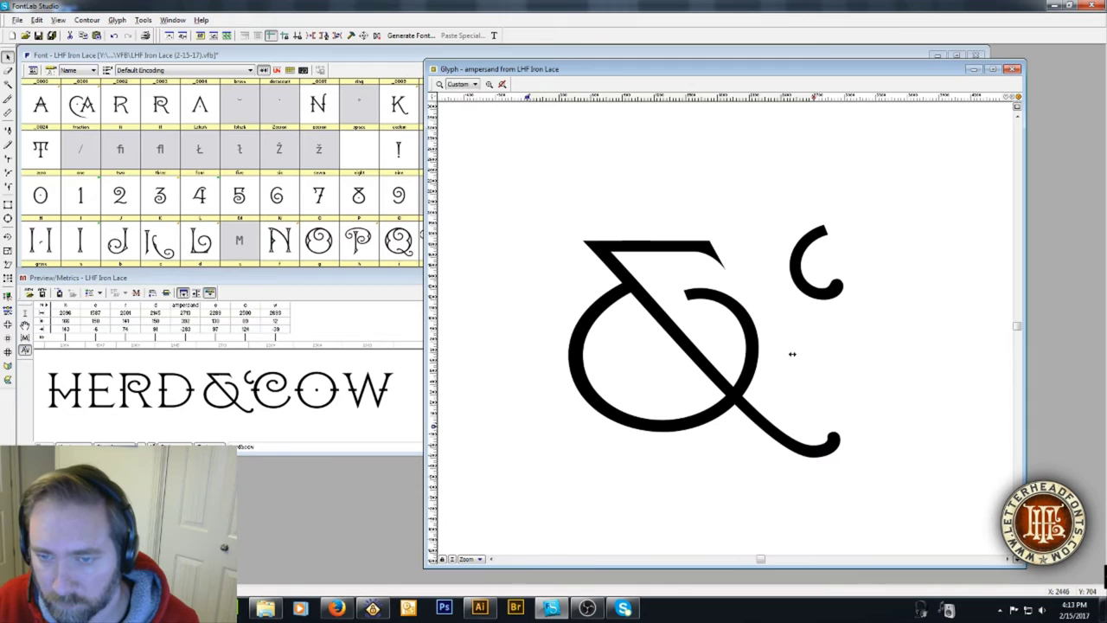
{"action": "key", "text": "grave"}
- Collapse the squared upper end of the bowl's stroke into a single node between its outer and inner curves
{"action": "key", "text": "ctrl+space"}
{"action": "left_click_drag", "start_coordinate": [646, 276], "coordinate": [735, 346]}
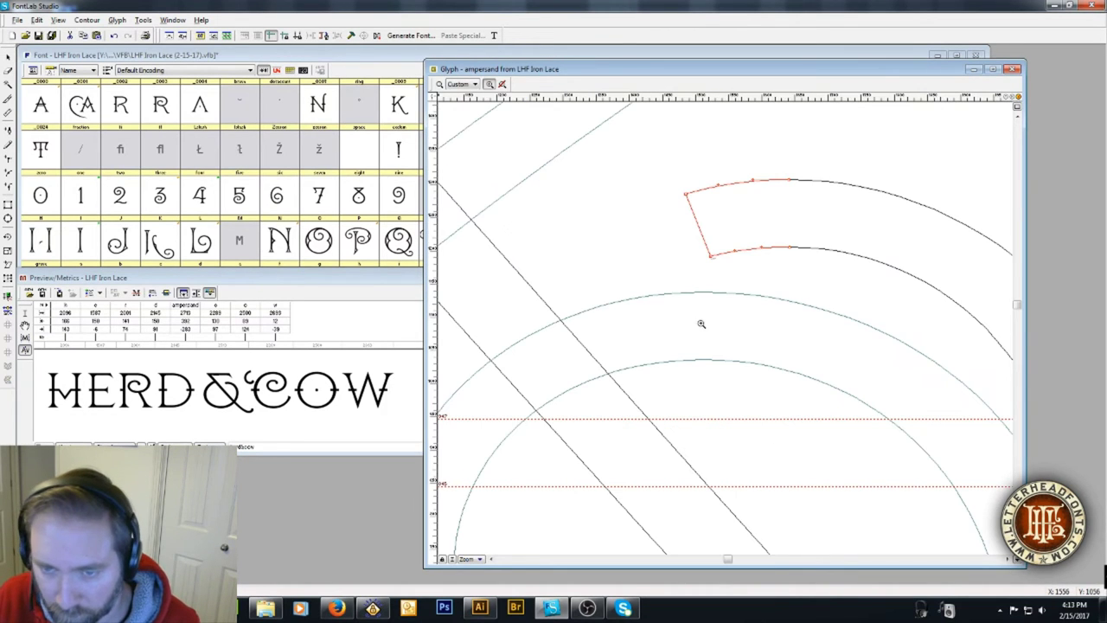
{"action": "left_click", "coordinate": [732, 320]}
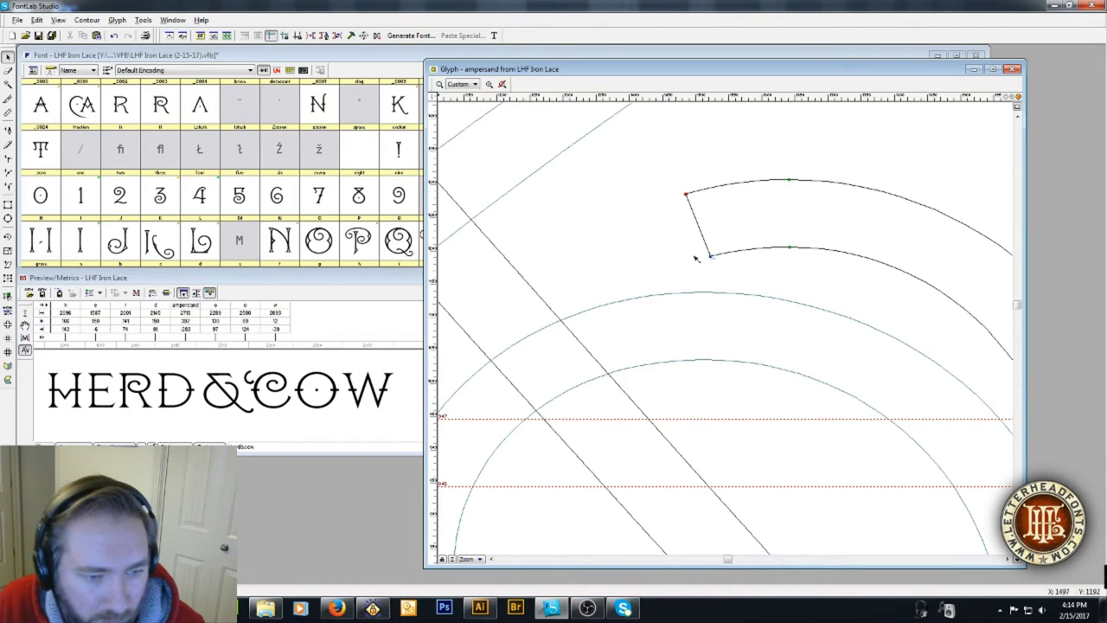
{"action": "scroll", "coordinate": [697, 259], "scroll_direction": "down", "scroll_amount": 1}
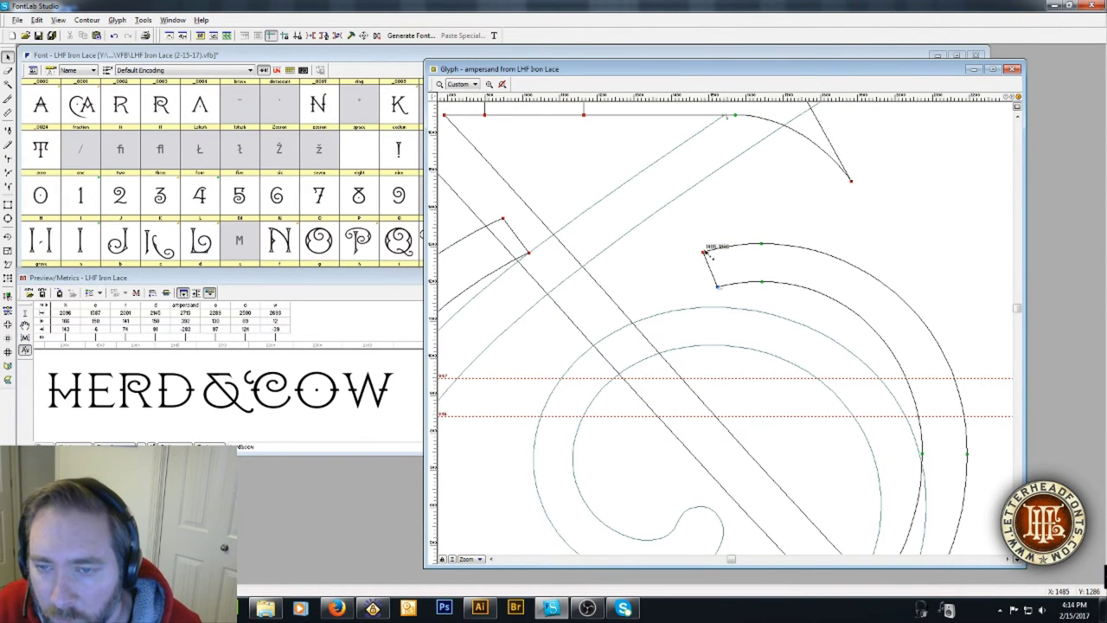
{"action": "scroll", "coordinate": [704, 248], "scroll_direction": "up", "scroll_amount": 2}
{"action": "left_click_drag", "start_coordinate": [691, 204], "coordinate": [695, 214]}
{"action": "left_click_drag", "start_coordinate": [697, 264], "coordinate": [704, 292]}
{"action": "left_click", "coordinate": [737, 385]}
{"action": "key", "text": "Delete"}
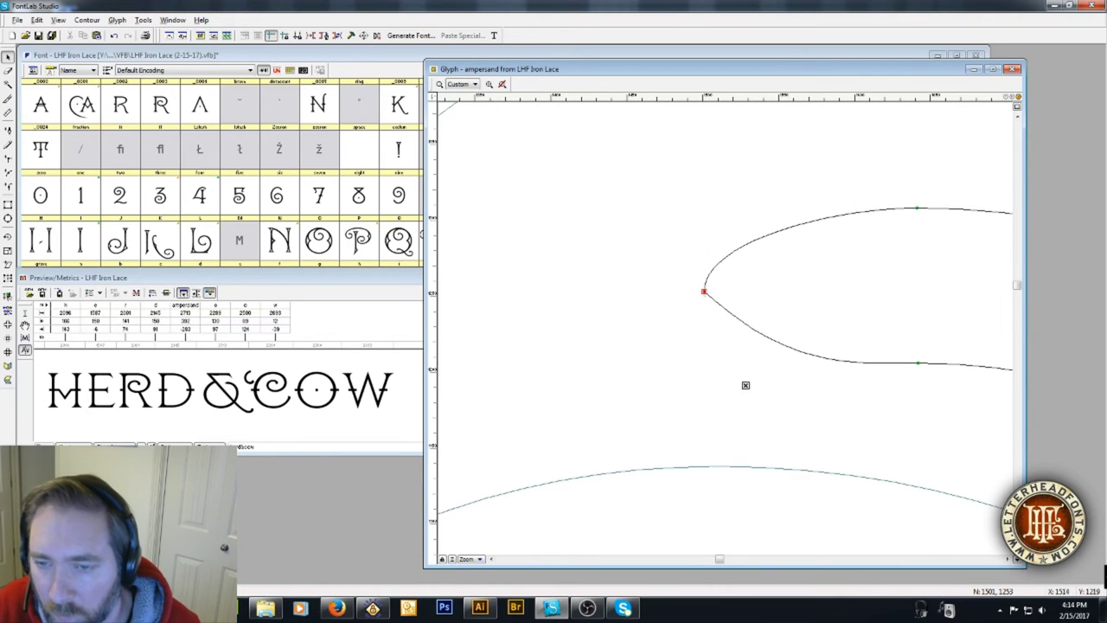
- Make the stroke's end node smooth and adjust the neighbouring curve handles to form a rounded terminal
{"action": "double_click", "coordinate": [703, 292]}
{"action": "left_click_drag", "start_coordinate": [751, 399], "coordinate": [707, 399]}
{"action": "left_click_drag", "start_coordinate": [703, 242], "coordinate": [703, 214]}
{"action": "scroll", "coordinate": [744, 277], "scroll_direction": "down", "scroll_amount": 4}
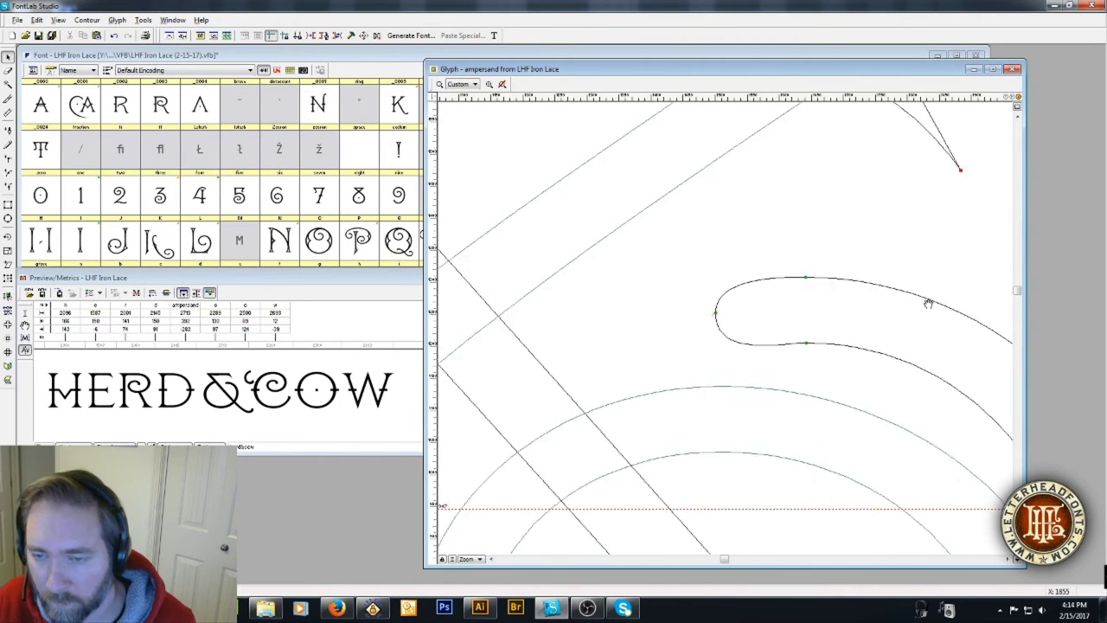
{"action": "scroll", "coordinate": [744, 313], "scroll_direction": "up", "scroll_amount": 3}
{"action": "left_click_drag", "start_coordinate": [690, 307], "coordinate": [696, 329]}
{"action": "left_click", "coordinate": [803, 251]}
{"action": "left_click_drag", "start_coordinate": [788, 241], "coordinate": [768, 241]}
- Insert a node on the terminal's underside and shape it into a small downward bulb, previewing the filled shape
{"action": "key", "text": "2"}
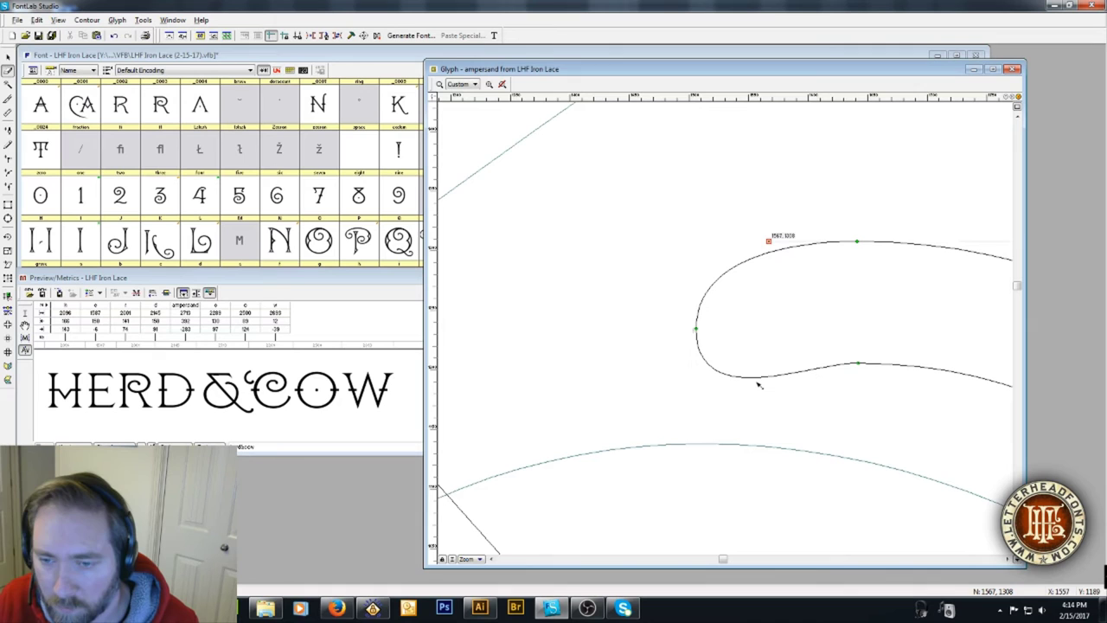
{"action": "key", "text": "4"}
{"action": "left_click", "coordinate": [753, 377]}
{"action": "key", "text": "1"}
{"action": "left_click_drag", "start_coordinate": [753, 378], "coordinate": [725, 390]}
{"action": "left_click", "coordinate": [830, 371]}
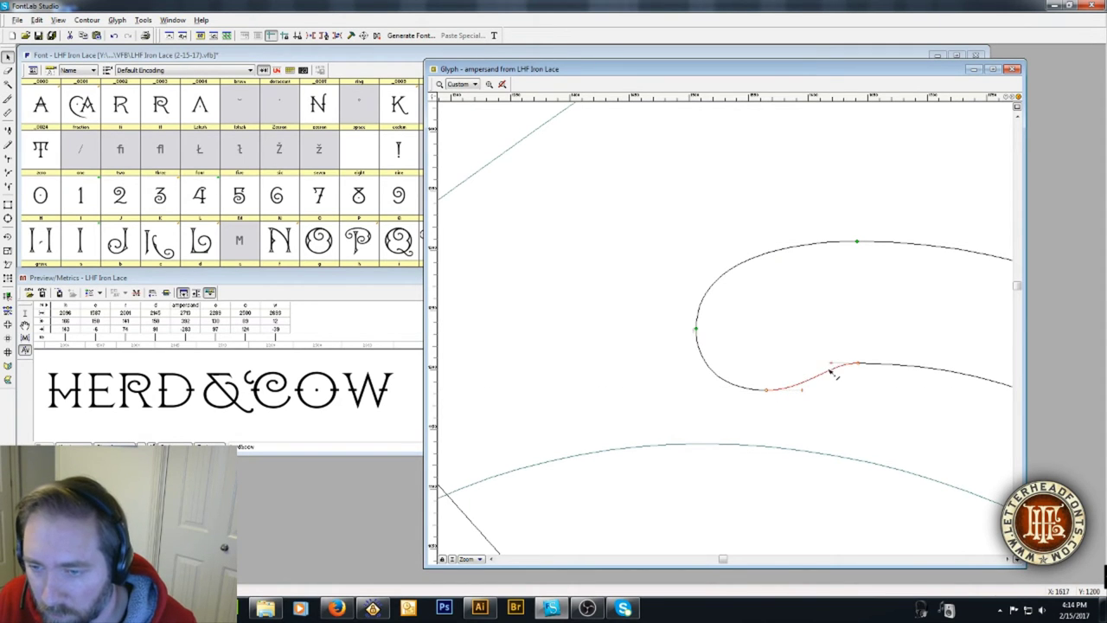
{"action": "left_click_drag", "start_coordinate": [832, 363], "coordinate": [817, 362]}
{"action": "left_click_drag", "start_coordinate": [803, 389], "coordinate": [810, 390]}
{"action": "scroll", "coordinate": [830, 400], "scroll_direction": "down", "scroll_amount": 3}
{"action": "key", "text": "grave"}
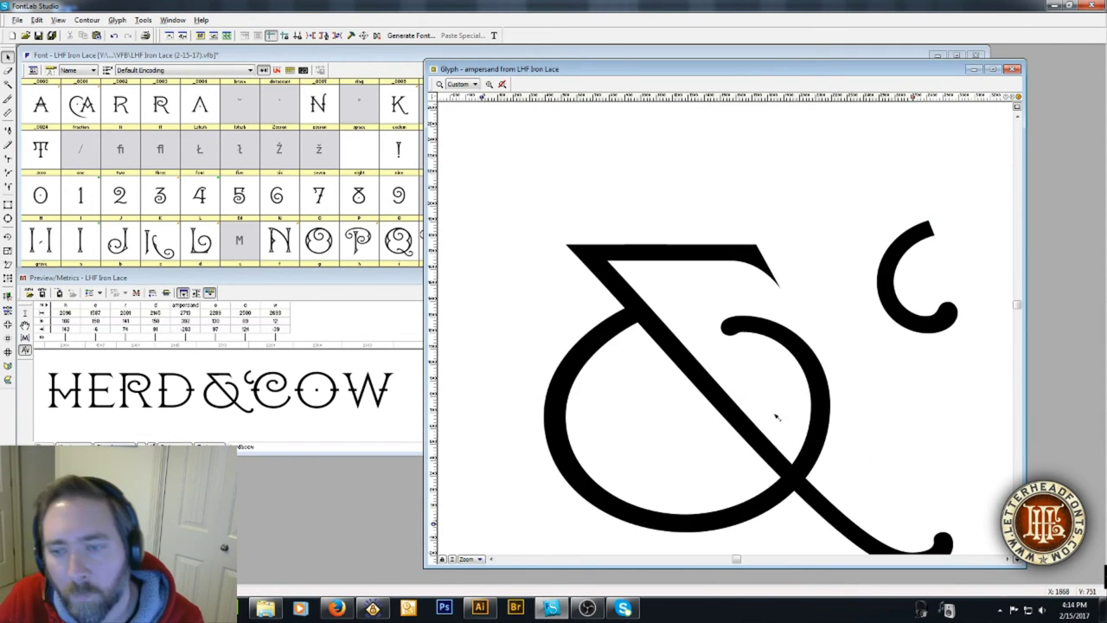
- Refine the bulb terminal by slightly shifting the nodes at its tip and underside
{"action": "scroll", "coordinate": [724, 351], "scroll_direction": "up", "scroll_amount": 2}
{"action": "left_click_drag", "start_coordinate": [706, 222], "coordinate": [795, 321]}
{"action": "left_click_drag", "start_coordinate": [737, 279], "coordinate": [724, 260]}
{"action": "left_click", "coordinate": [750, 314]}
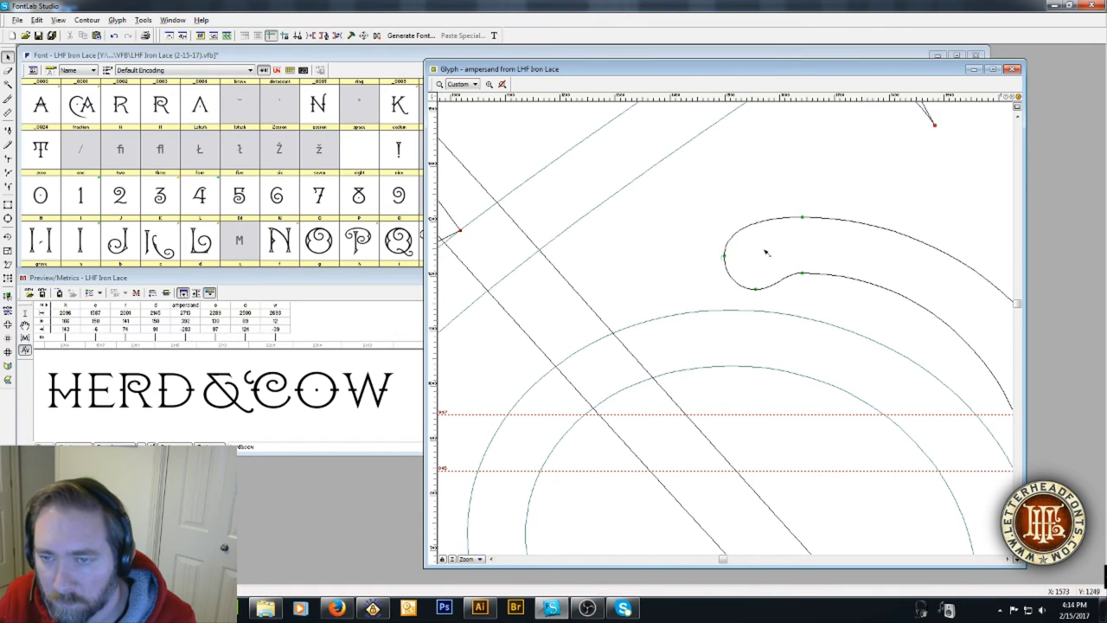
{"action": "key", "text": "Right"}
{"action": "key", "text": "Right"}
{"action": "scroll", "coordinate": [756, 276], "scroll_direction": "up", "scroll_amount": 2}
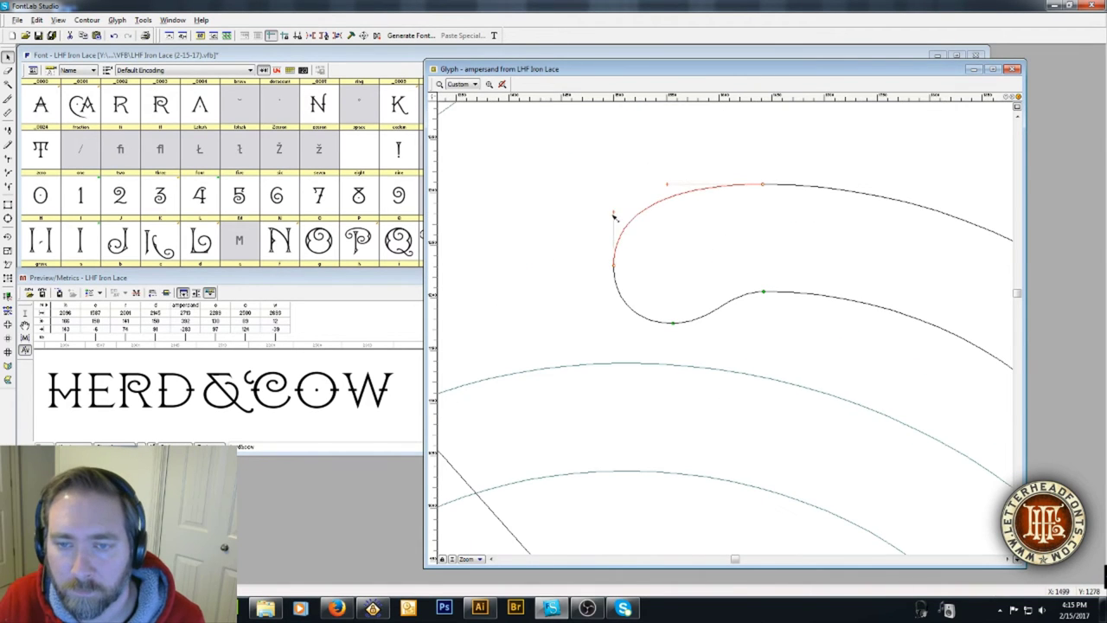
{"action": "scroll", "coordinate": [692, 251], "scroll_direction": "down", "scroll_amount": 4}
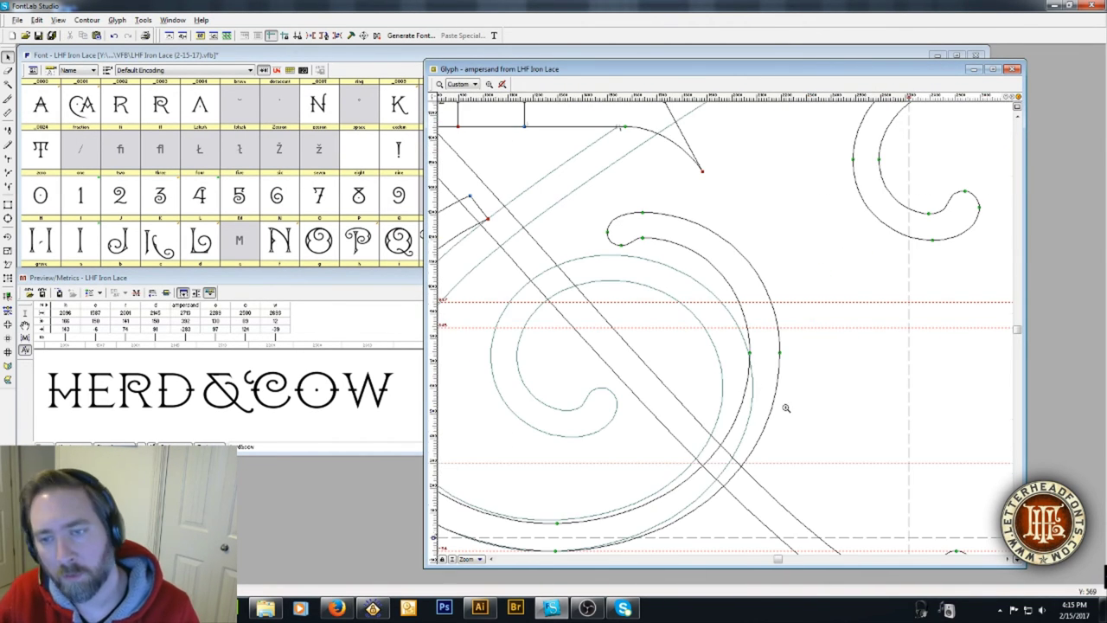
- Adjust the handles of the bowl's inner and outer curves beside the terminal to even the stroke, previewing the shape
{"action": "left_click", "coordinate": [712, 261]}
{"action": "left_click_drag", "start_coordinate": [706, 238], "coordinate": [703, 238]}
{"action": "left_click_drag", "start_coordinate": [749, 293], "coordinate": [779, 274]}
{"action": "left_click", "coordinate": [752, 266], "text": "shift"}
{"action": "left_click_drag", "start_coordinate": [715, 213], "coordinate": [717, 218]}
{"action": "scroll", "coordinate": [717, 218], "scroll_direction": "down", "scroll_amount": 2}
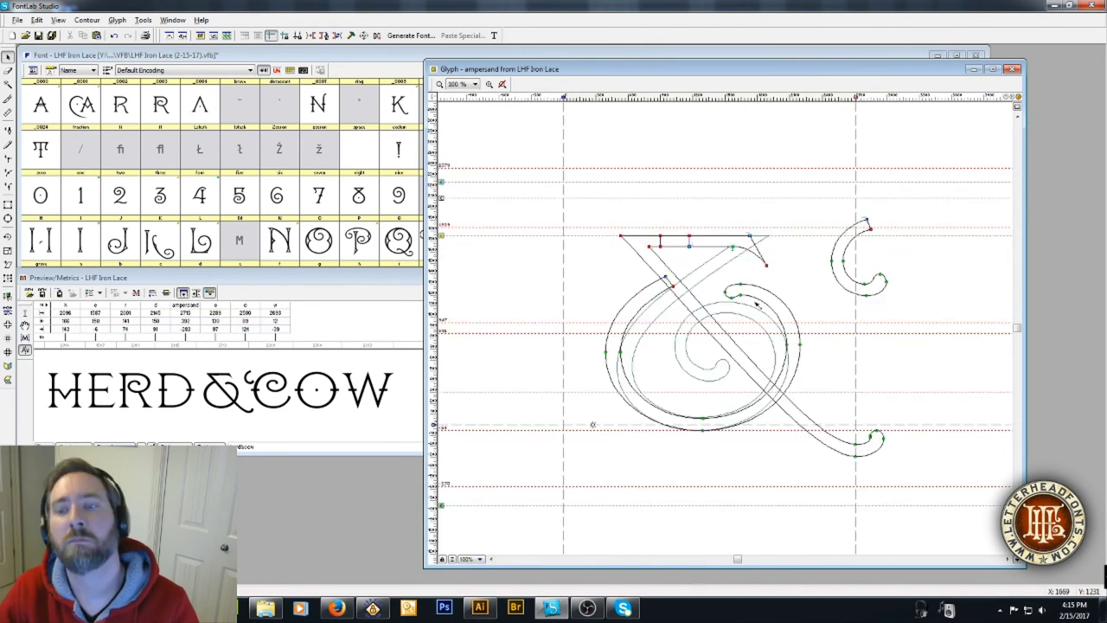
{"action": "scroll", "coordinate": [722, 255], "scroll_direction": "up", "scroll_amount": 3}
{"action": "scroll", "coordinate": [732, 335], "scroll_direction": "down", "scroll_amount": 2}
{"action": "scroll", "coordinate": [733, 341], "scroll_direction": "up", "scroll_amount": 3}
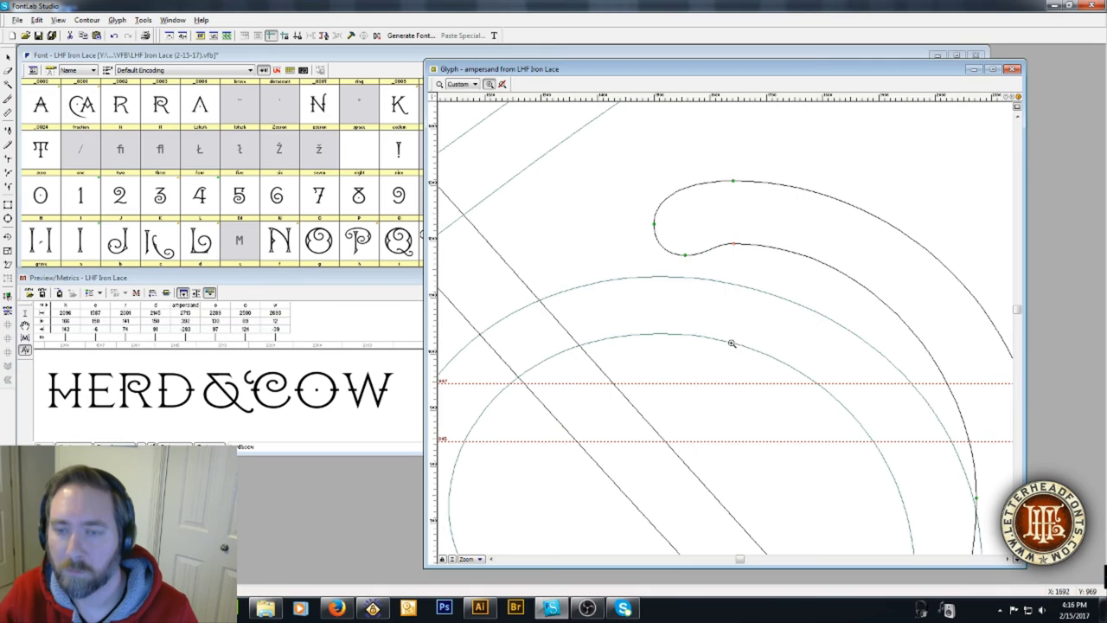
{"action": "key", "text": "ctrl+0"}
{"action": "key", "text": "grave"}
{"action": "key", "text": "grave"}
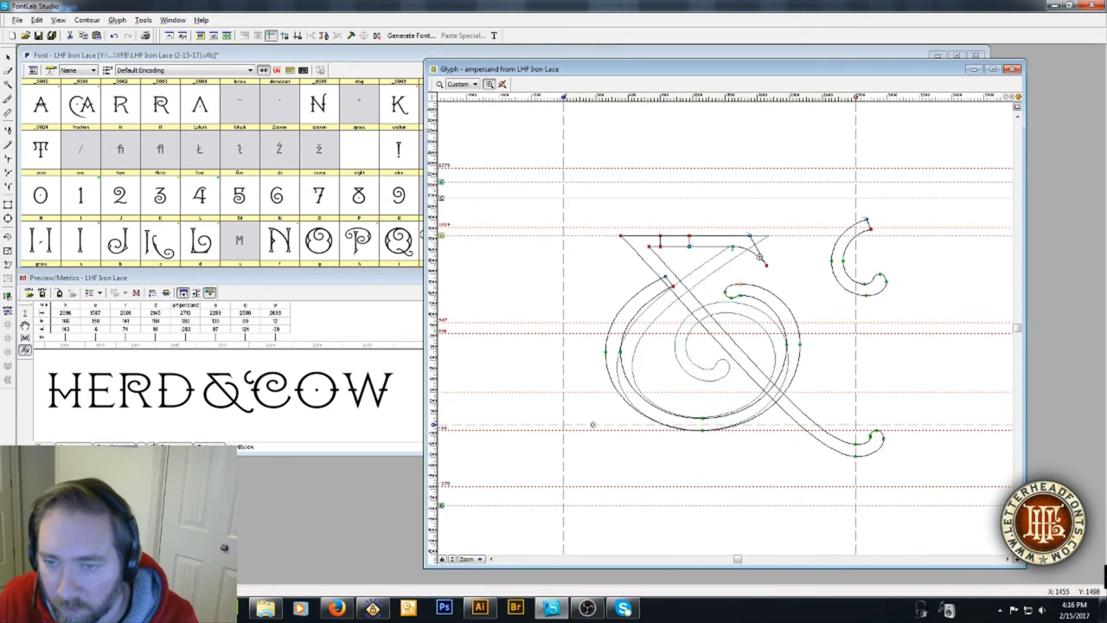
- Reposition the bulb's underside node and reshape its upper curve, checking the filled glyph
{"action": "scroll", "coordinate": [728, 293], "scroll_direction": "up", "scroll_amount": 3}
{"action": "left_click_drag", "start_coordinate": [623, 269], "coordinate": [754, 343]}
{"action": "left_click_drag", "start_coordinate": [747, 337], "coordinate": [738, 354]}
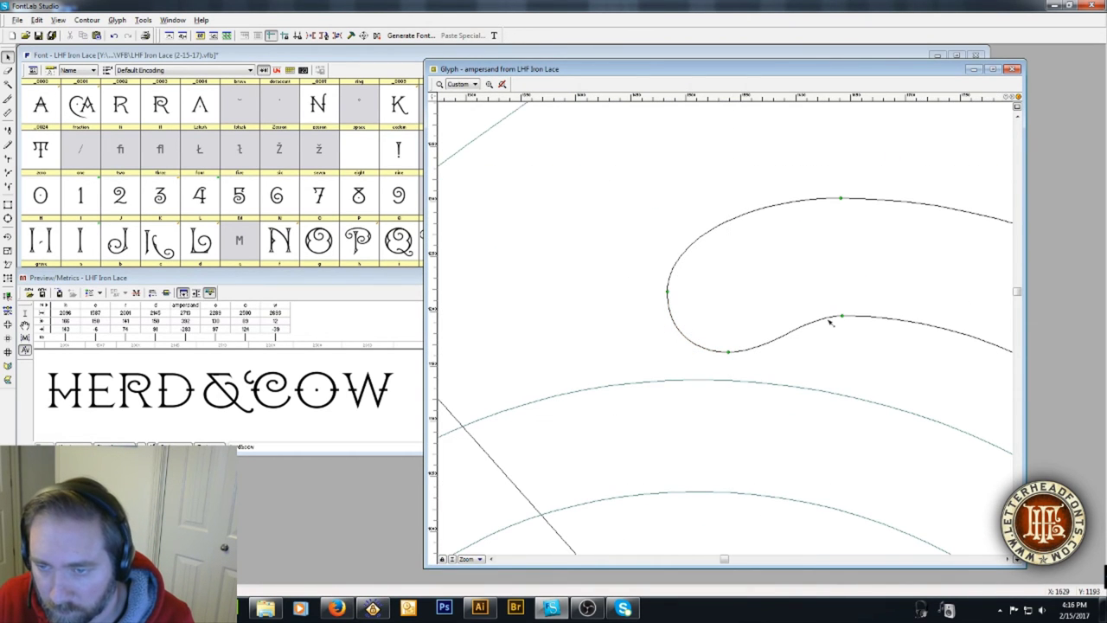
{"action": "left_click", "coordinate": [733, 209]}
{"action": "left_click_drag", "start_coordinate": [741, 198], "coordinate": [729, 198]}
{"action": "left_click", "coordinate": [731, 336]}
{"action": "left_click_drag", "start_coordinate": [667, 242], "coordinate": [622, 227]}
{"action": "key", "text": "ctrl+0"}
{"action": "key", "text": "grave"}
{"action": "key", "text": "grave"}
- Fine-tune both handles of the terminal's top node to smooth the outer curve, previewing the filled shape
{"action": "scroll", "coordinate": [773, 297], "scroll_direction": "up", "scroll_amount": 2}
{"action": "left_click_drag", "start_coordinate": [767, 228], "coordinate": [749, 226]}
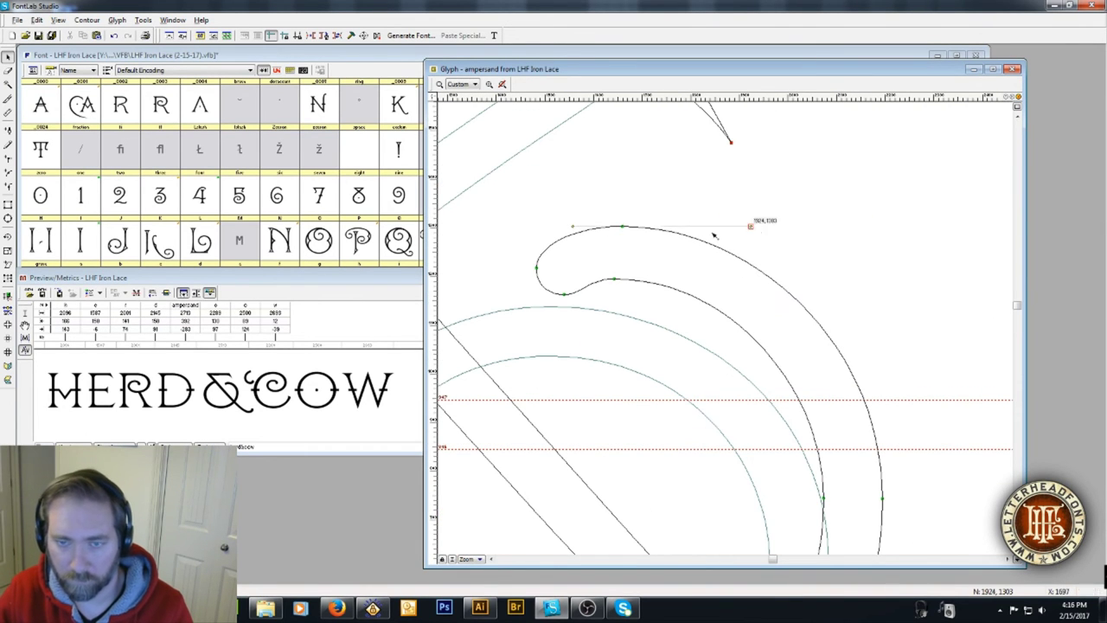
{"action": "left_click", "coordinate": [715, 238]}
{"action": "left_click", "coordinate": [576, 229]}
{"action": "left_click_drag", "start_coordinate": [573, 227], "coordinate": [567, 226]}
{"action": "left_click", "coordinate": [561, 278]}
{"action": "key", "text": "ctrl+0"}
{"action": "key", "text": "grave"}
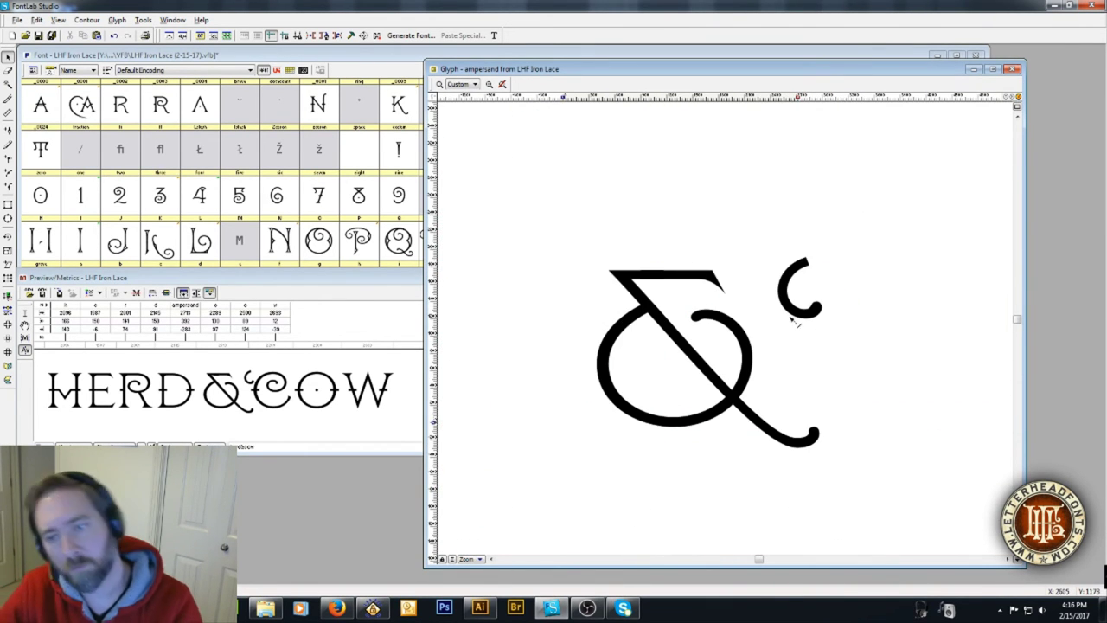
- Delete the leftover curl at the ampersand's upper right
{"action": "left_click_drag", "start_coordinate": [752, 248], "coordinate": [863, 342]}
{"action": "key", "text": "Delete"}
{"action": "key", "text": "grave"}
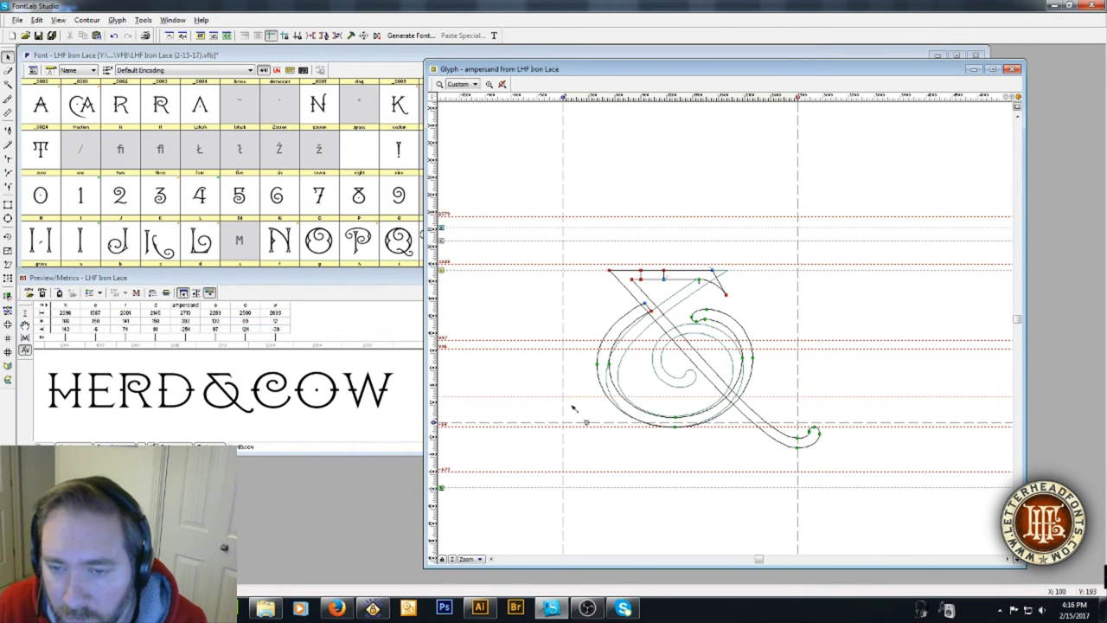
{"action": "key", "text": "grave"}
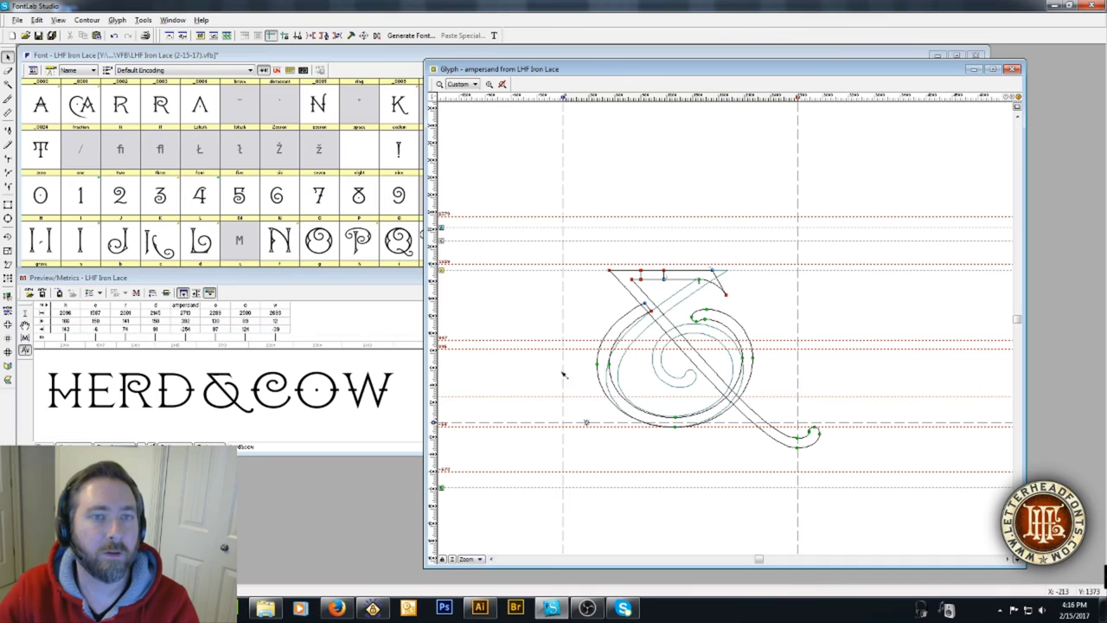
- Swap the outline with its mask to compare the original ampersand, and swap the redesigned outline back in
{"action": "left_click", "coordinate": [336, 36]}
{"action": "key", "text": "grave"}
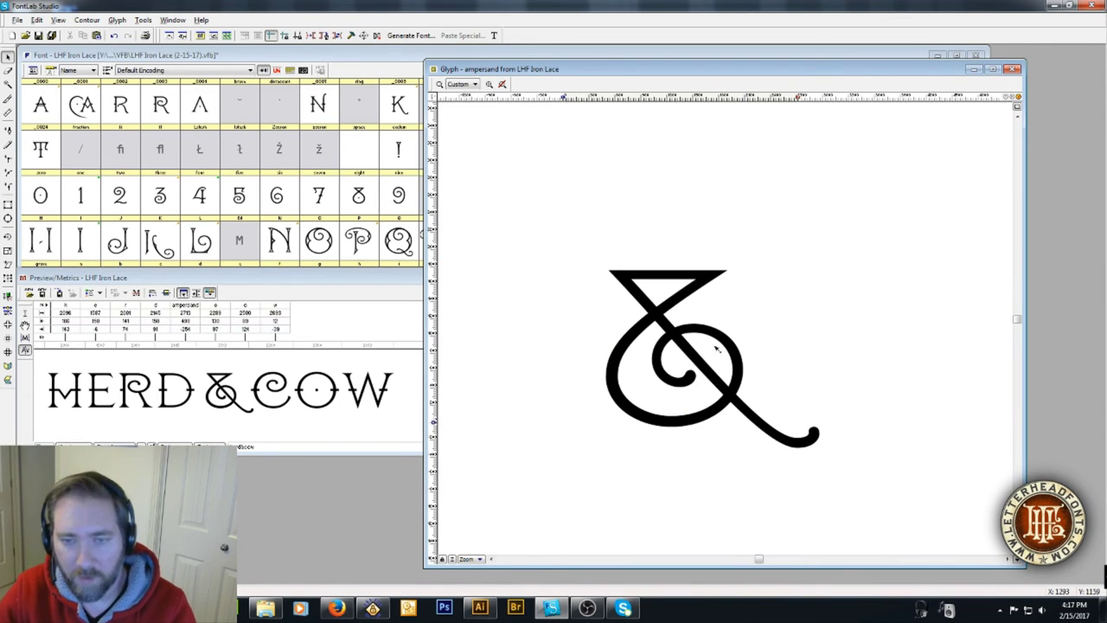
{"action": "key", "text": "grave"}
{"action": "left_click", "coordinate": [340, 39]}
{"action": "key", "text": "grave"}
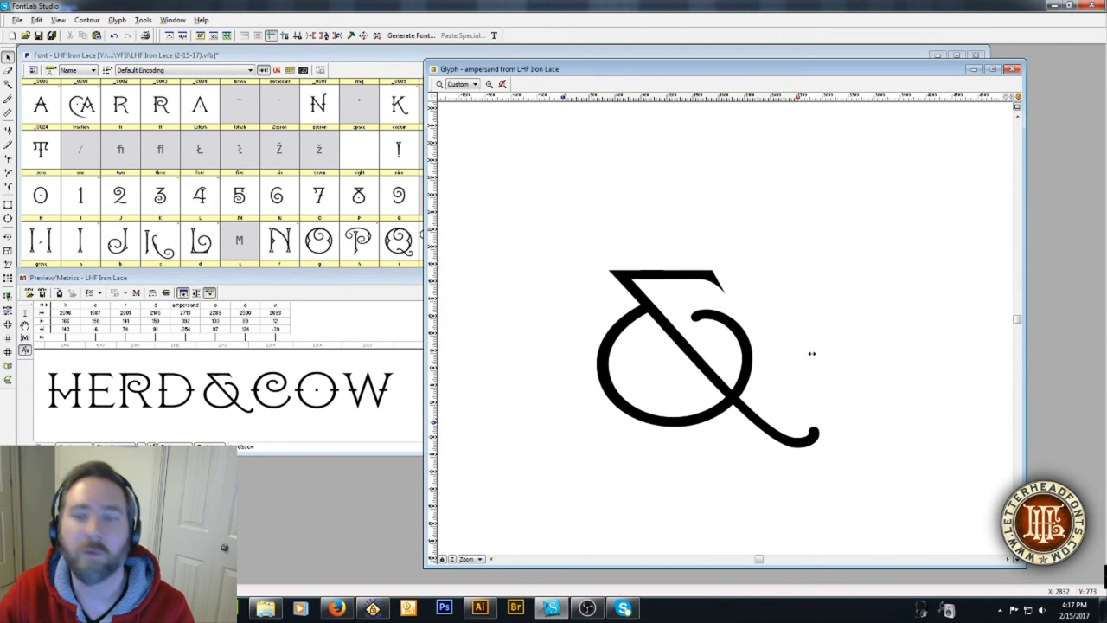
{"action": "key", "text": "grave"}
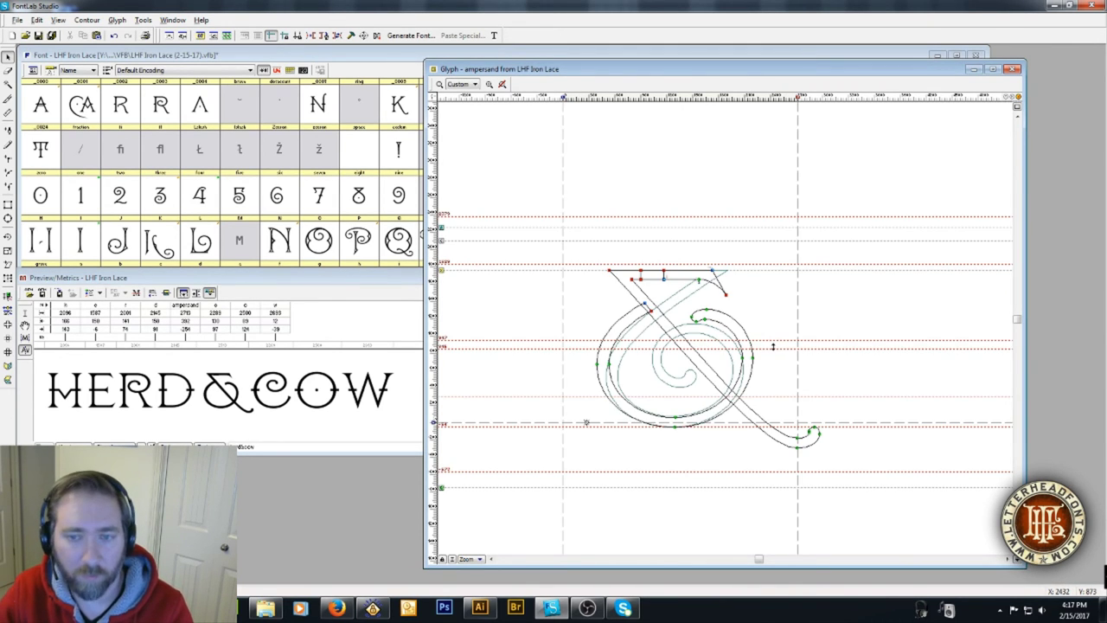
- Merge the overlapping pieces of the ampersand's top bar into one contour and check the filled shape
{"action": "left_click", "coordinate": [690, 283]}
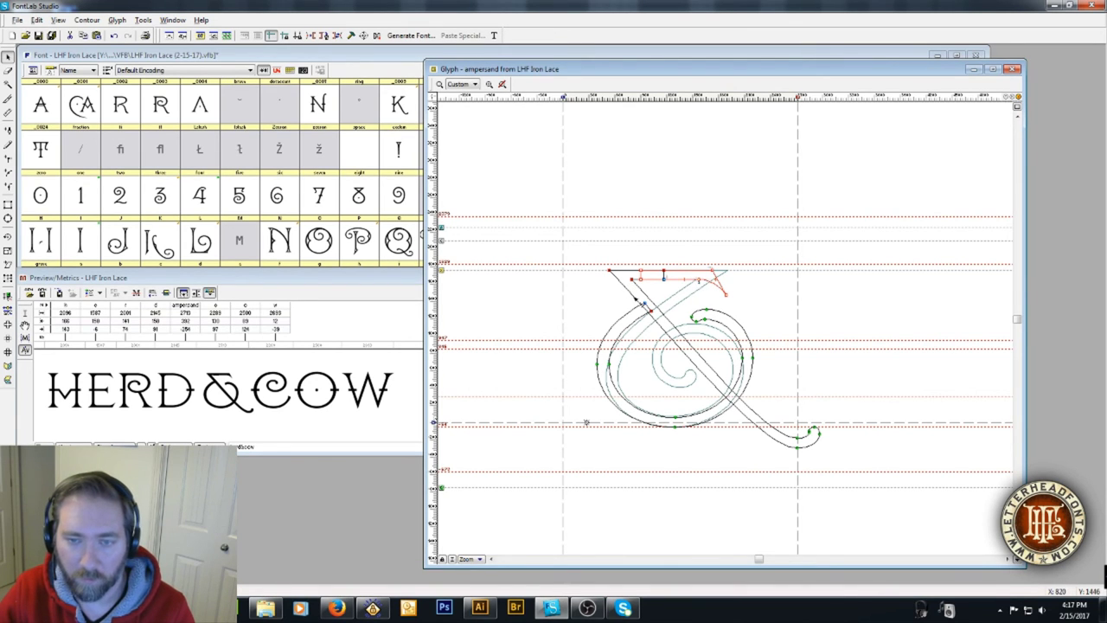
{"action": "key", "text": "grave"}
{"action": "key", "text": "grave"}
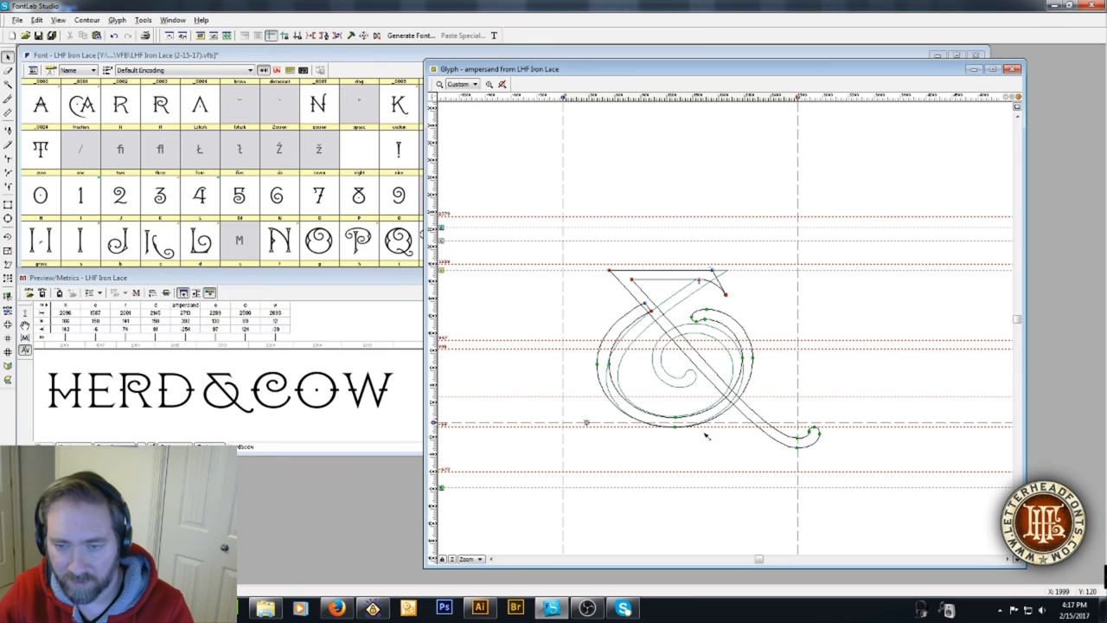
{"action": "key", "text": "grave"}
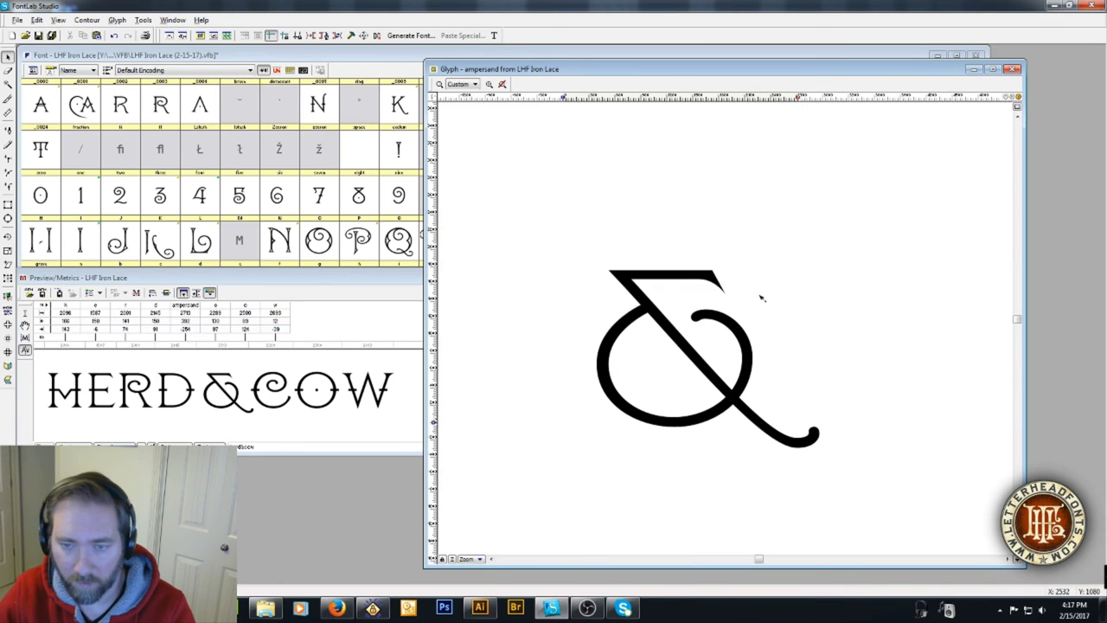
{"action": "key", "text": "grave"}
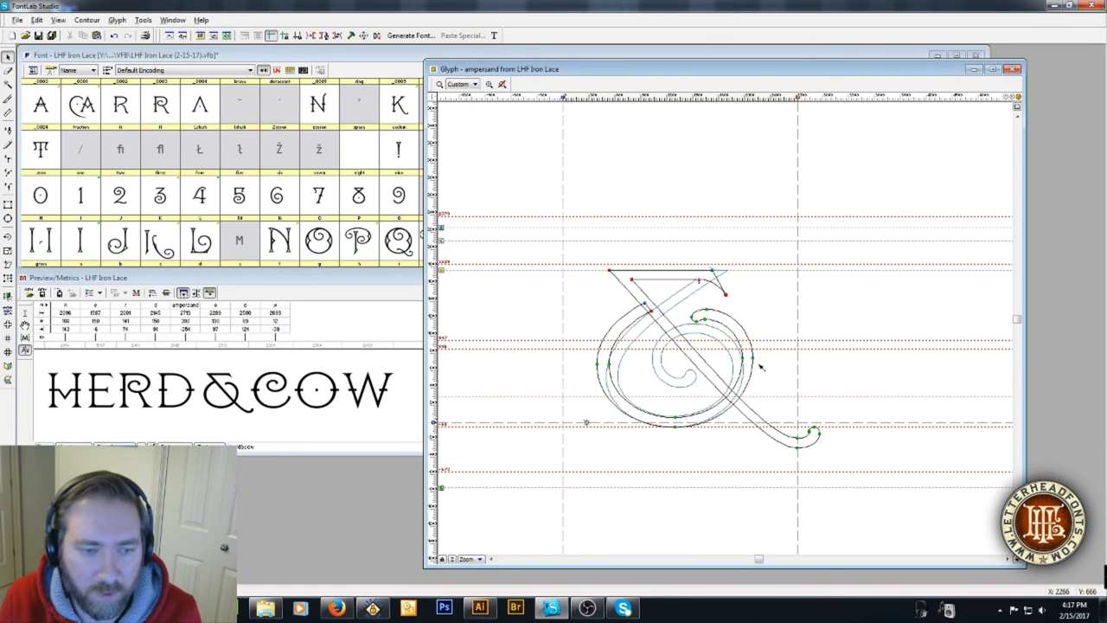